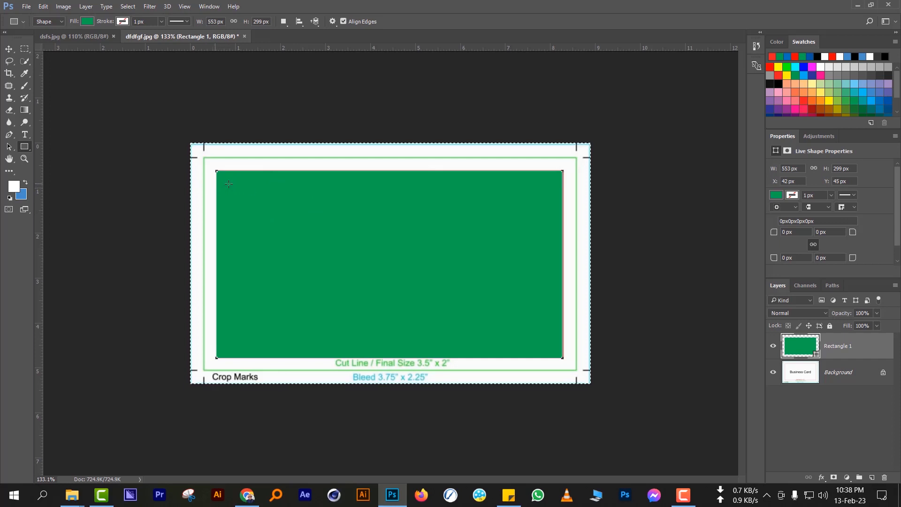
Undo the green rectangle over the safe zone and the trial rectangles in the margins, and clear the selection
key(ctrl+z)
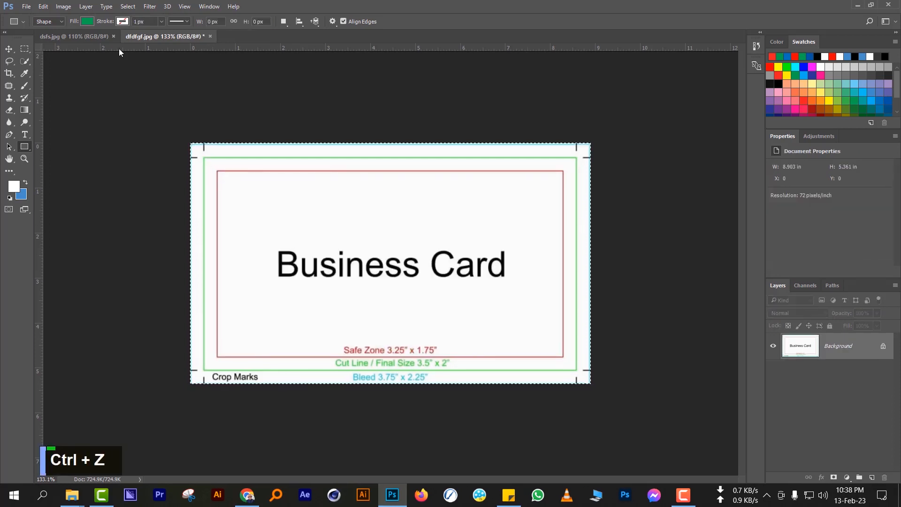
drag(204, 157, 189, 226)
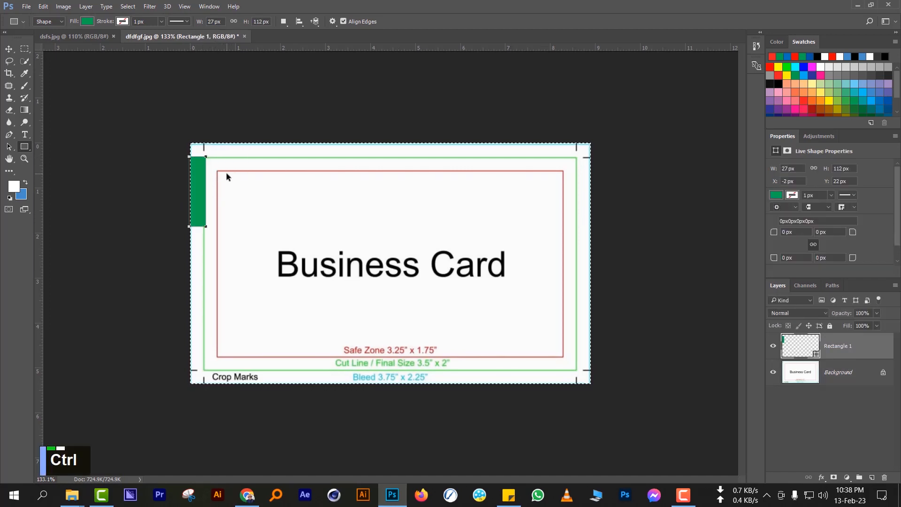
key(ctrl+z)
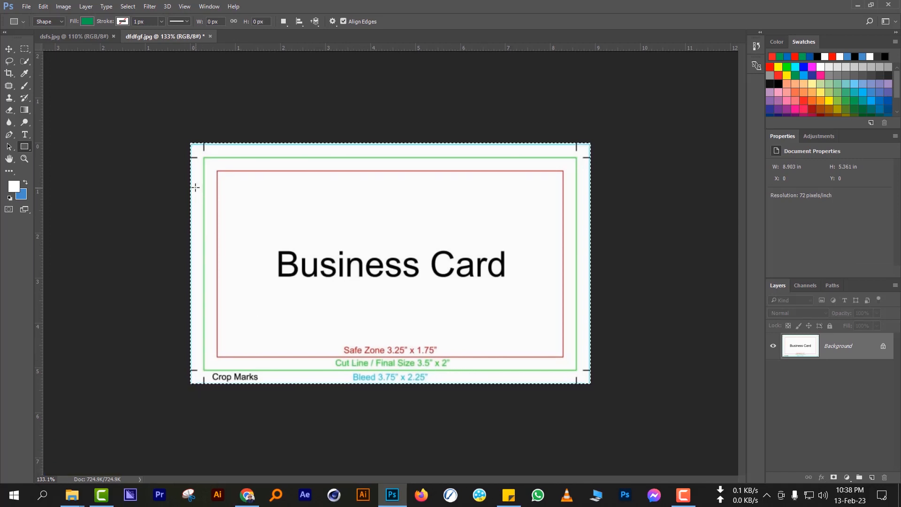
drag(205, 185, 216, 221)
key(ctrl+z)
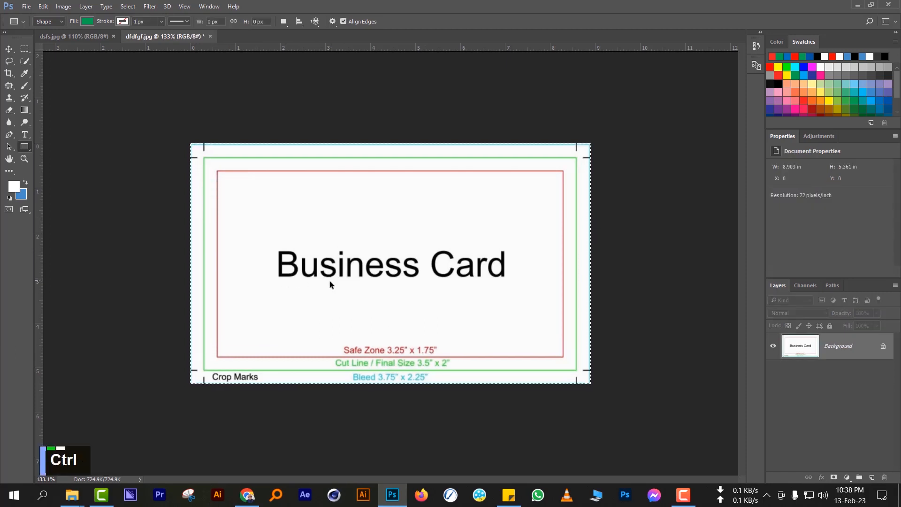
key(ctrl+d)
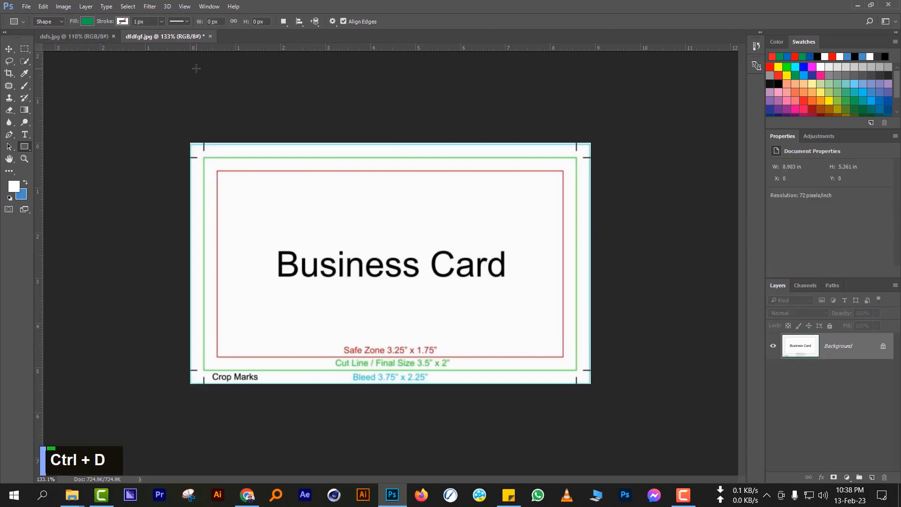
Start a new document measured in inches, with width 3.5 and height 2
key(ctrl+n)
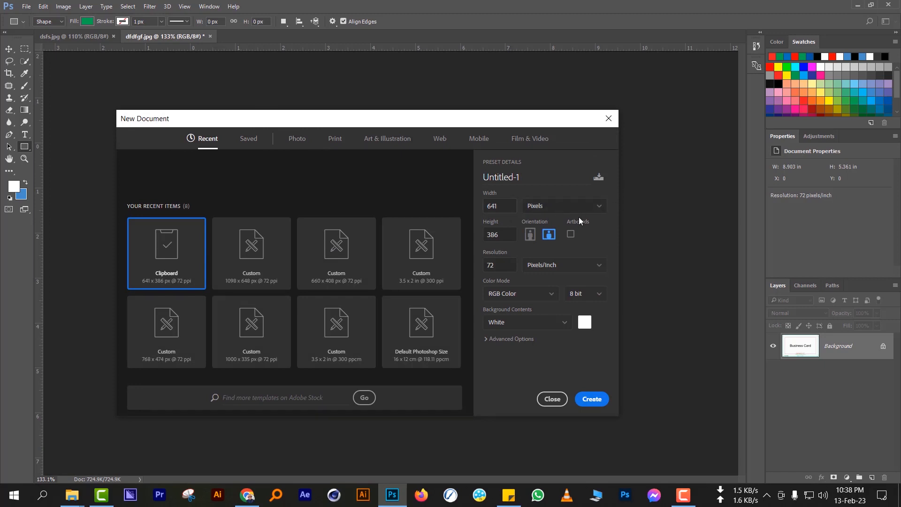
click(554, 206)
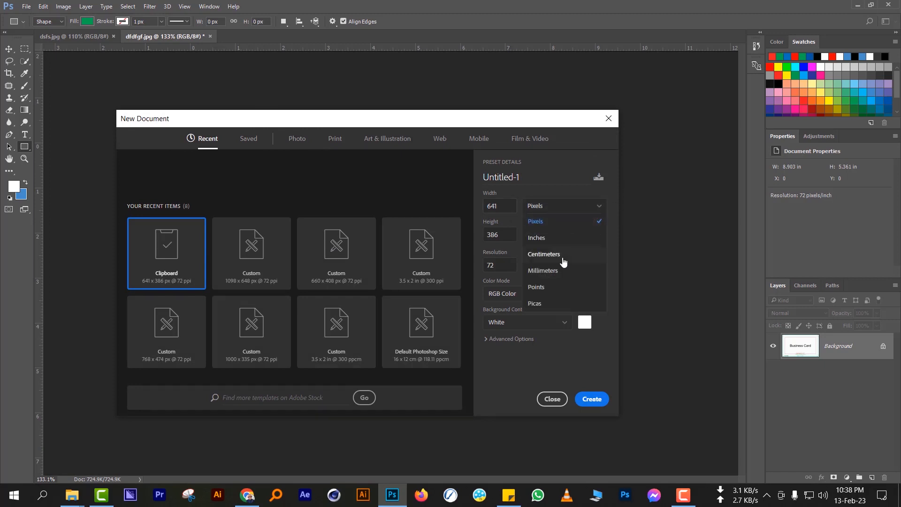
click(552, 238)
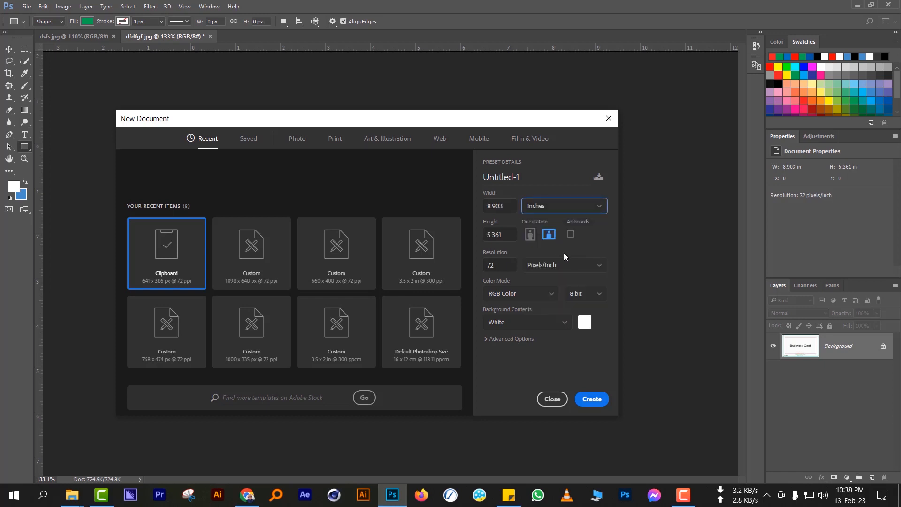
click(513, 211)
text(3.5)
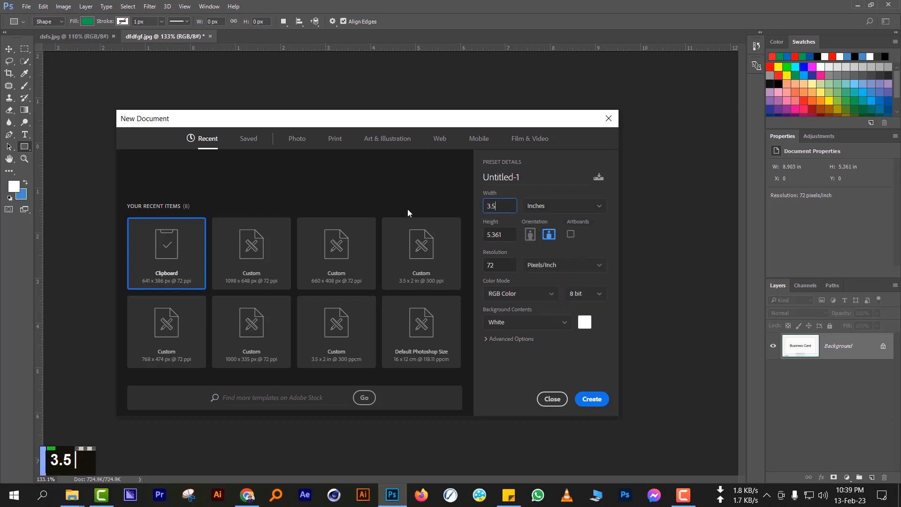
key(Caps_Lock)
key(Caps_Lock)
key(Tab)
text(2)
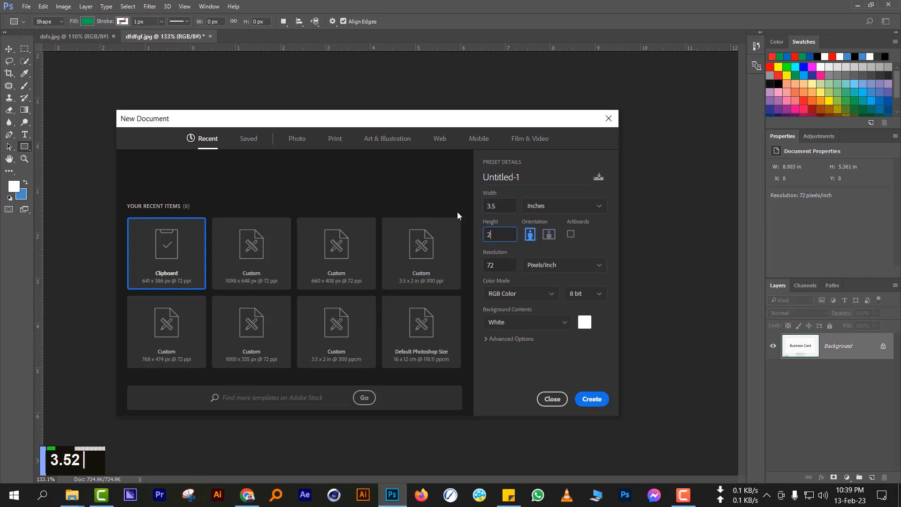
Set the new document's resolution to 300 pixels/inch and color mode to CMYK Color, and create it
text(300)
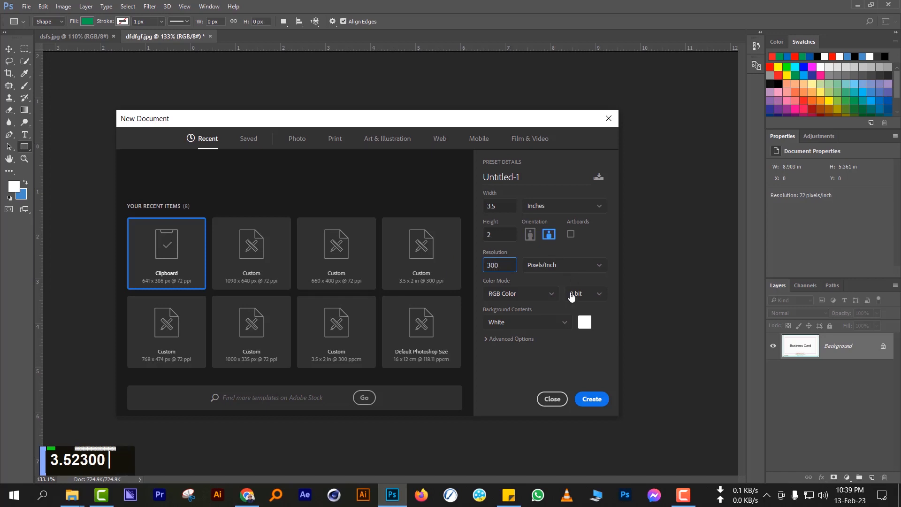
click(540, 299)
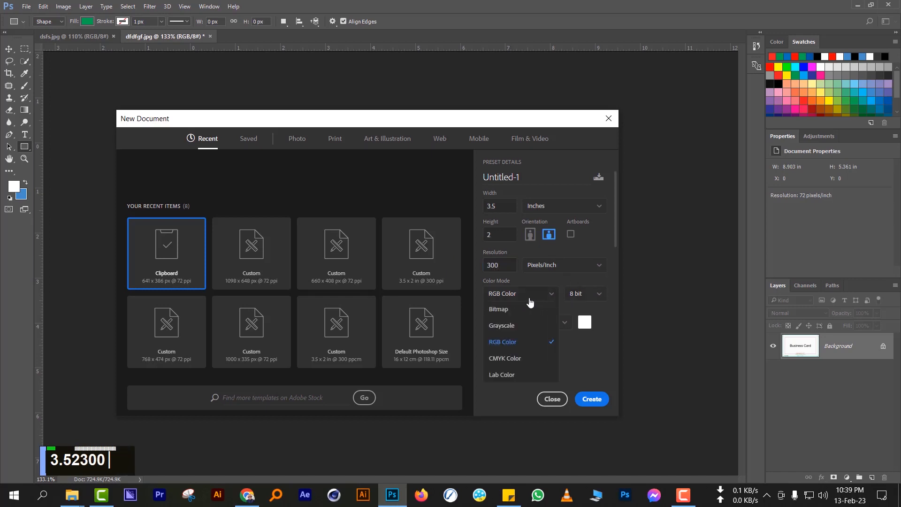
click(518, 359)
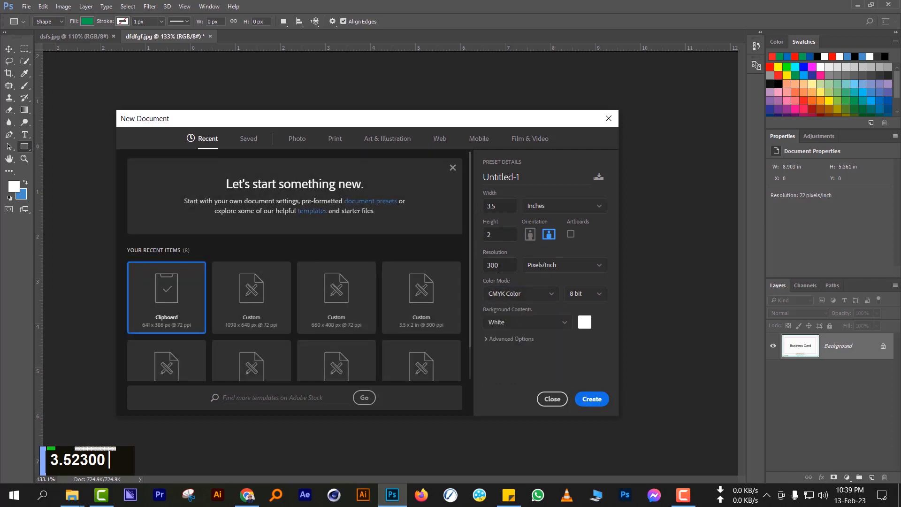
click(592, 399)
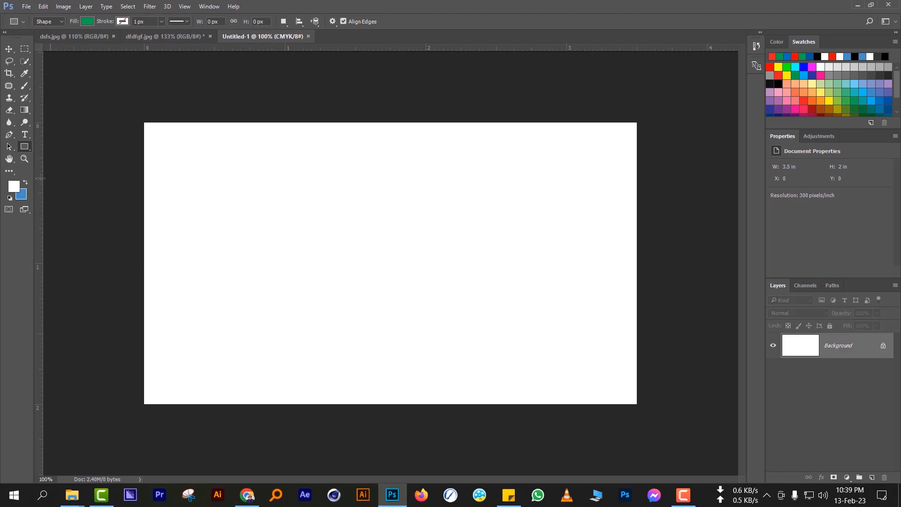
Place guides along all four edges of the blank 3.5 x 2 inch canvas to mark the cut line
drag(40, 182, 144, 184)
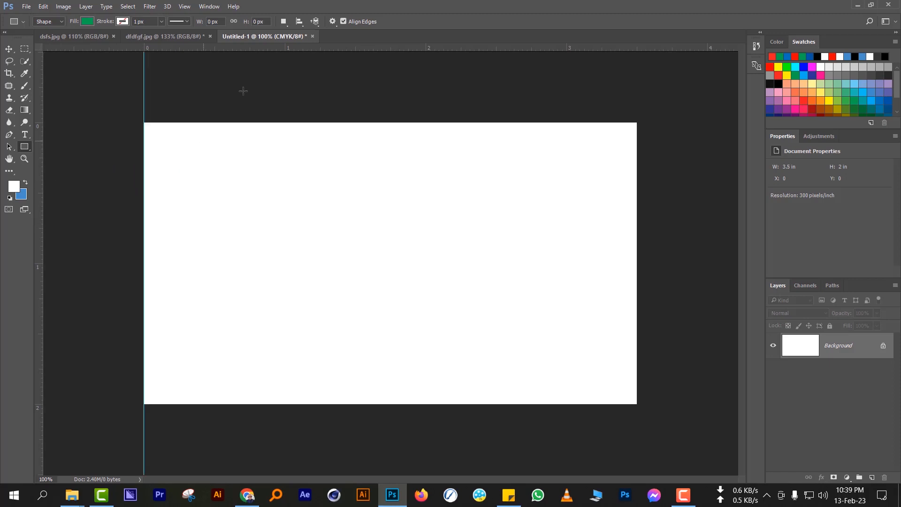
drag(265, 49, 263, 122)
drag(42, 231, 638, 227)
drag(398, 53, 416, 404)
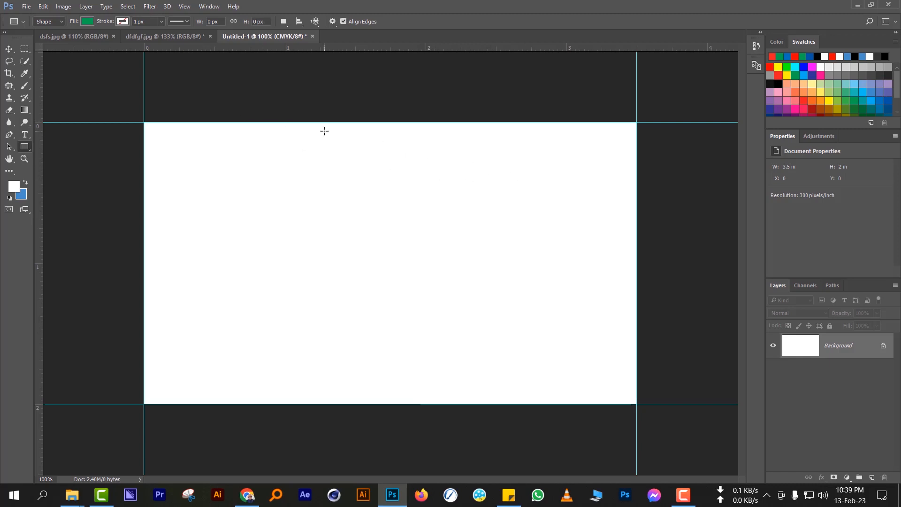
click(169, 38)
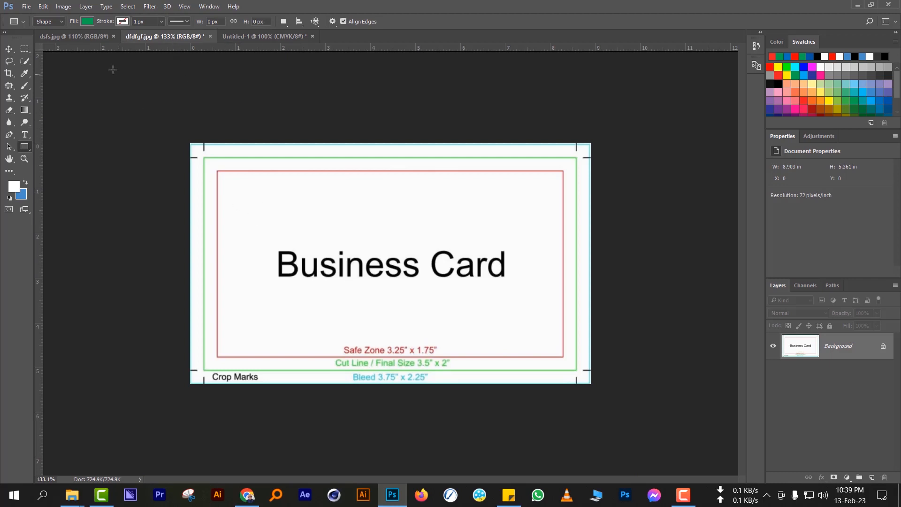
drag(217, 171, 564, 357)
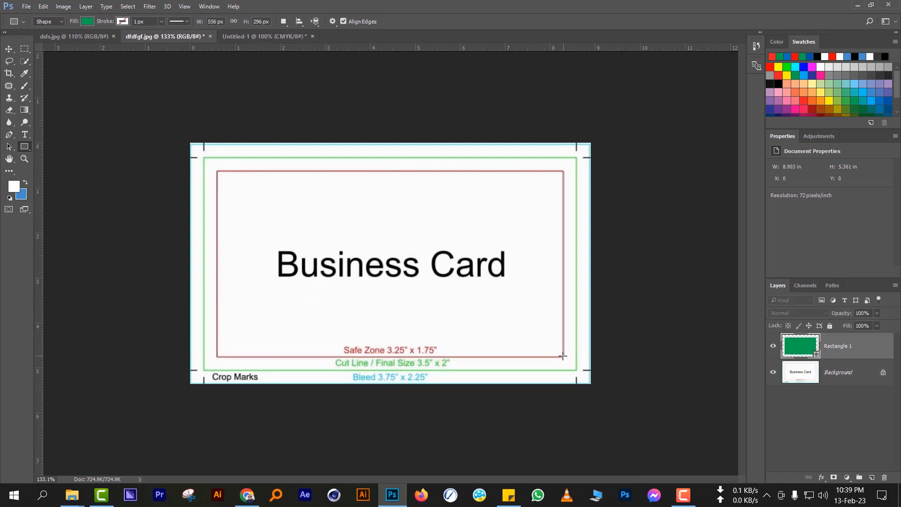
key(ctrl)
key(ctrl+z)
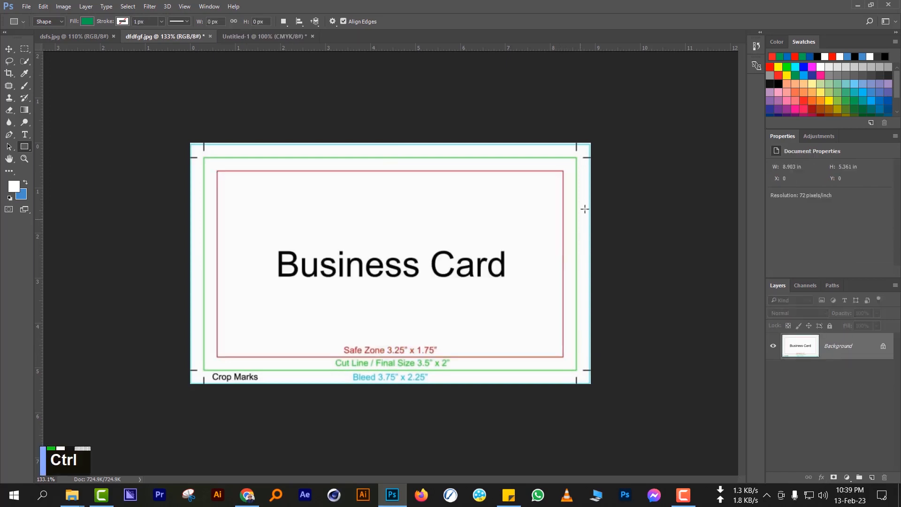
click(245, 36)
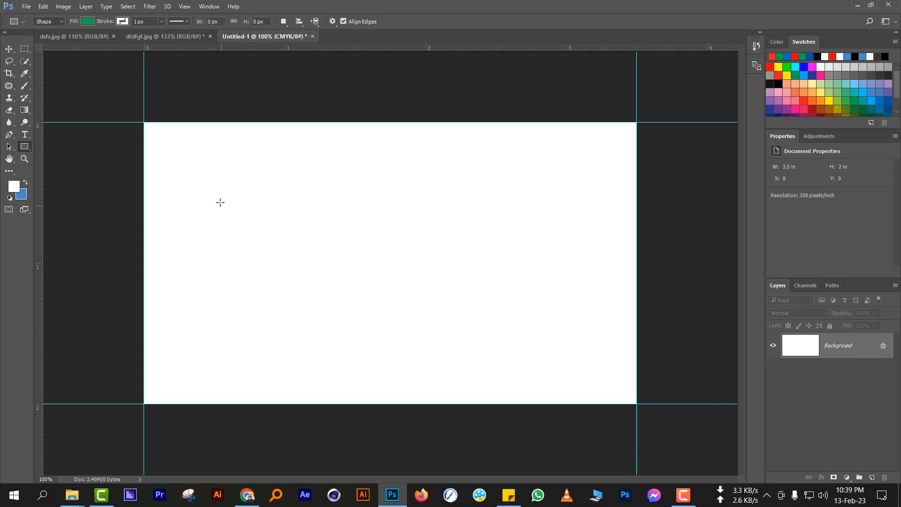
Shrink the canvas by a relative -0.25 inches in both width and height, anchored at the center
key(ctrl+alt+c)
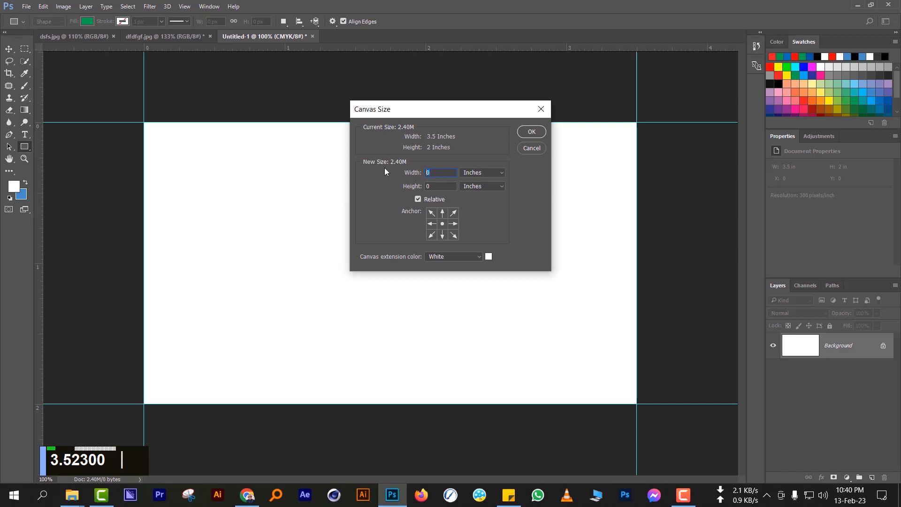
text(-0.25)
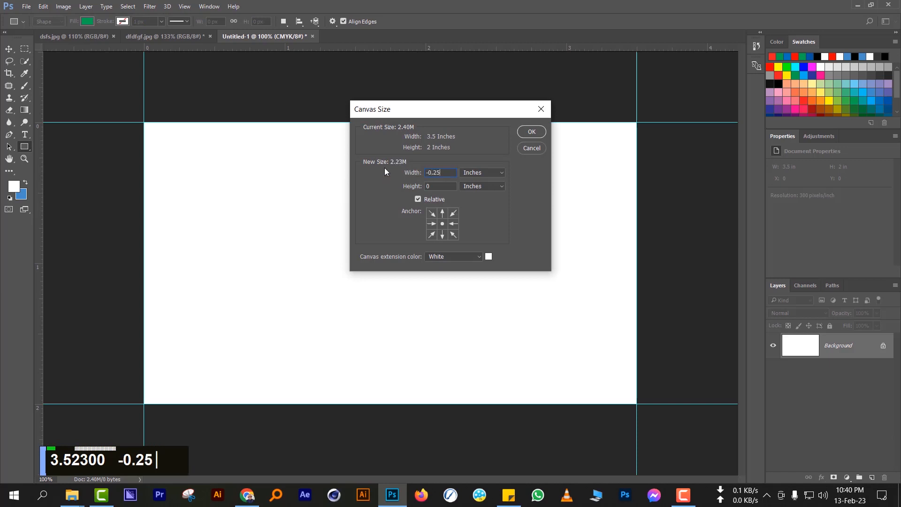
key(Tab)
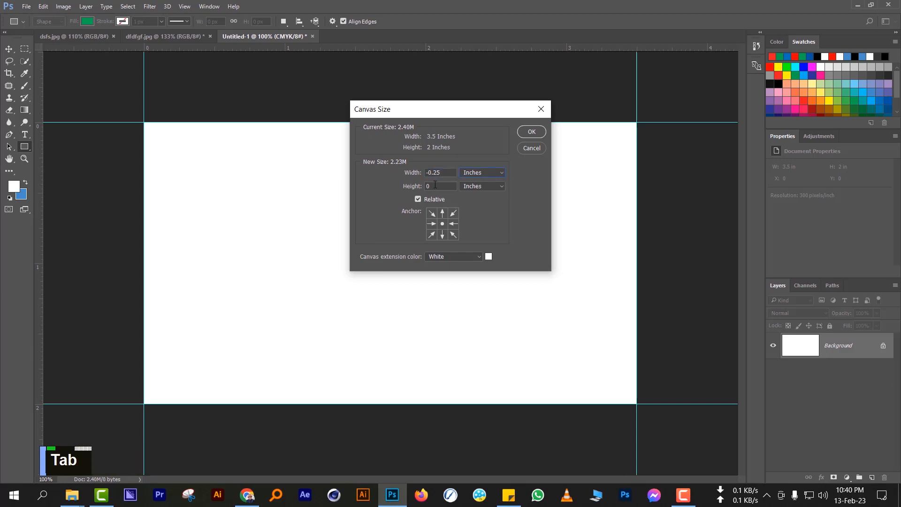
text(-0.25)
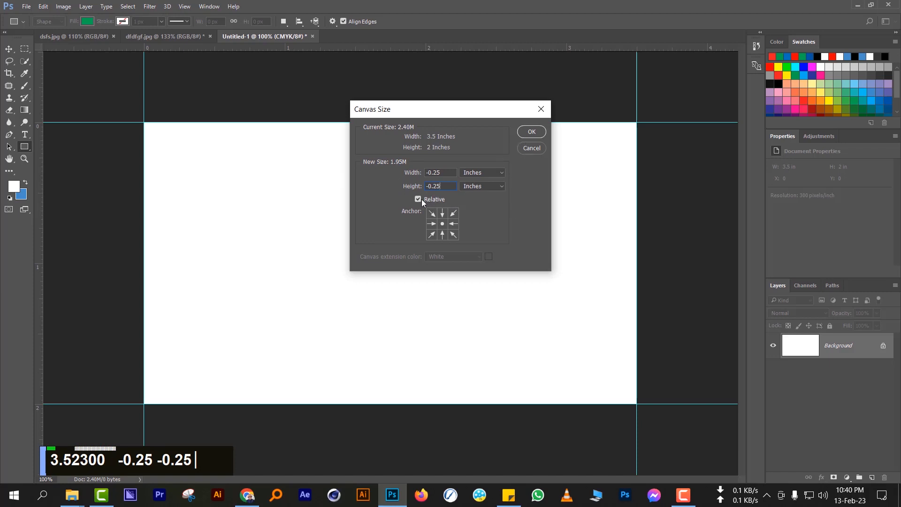
click(530, 133)
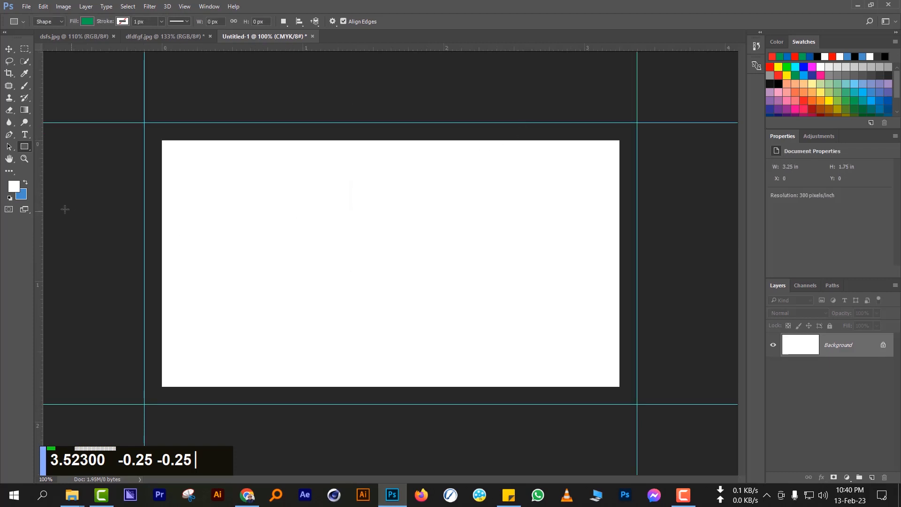
Place guides along all four edges of the reduced canvas to mark the safe zone
drag(38, 204, 162, 197)
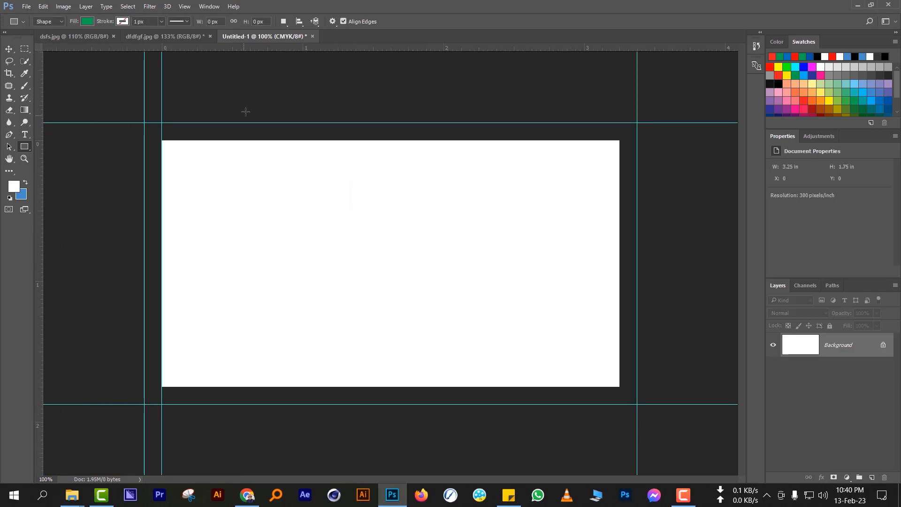
drag(276, 53, 279, 127)
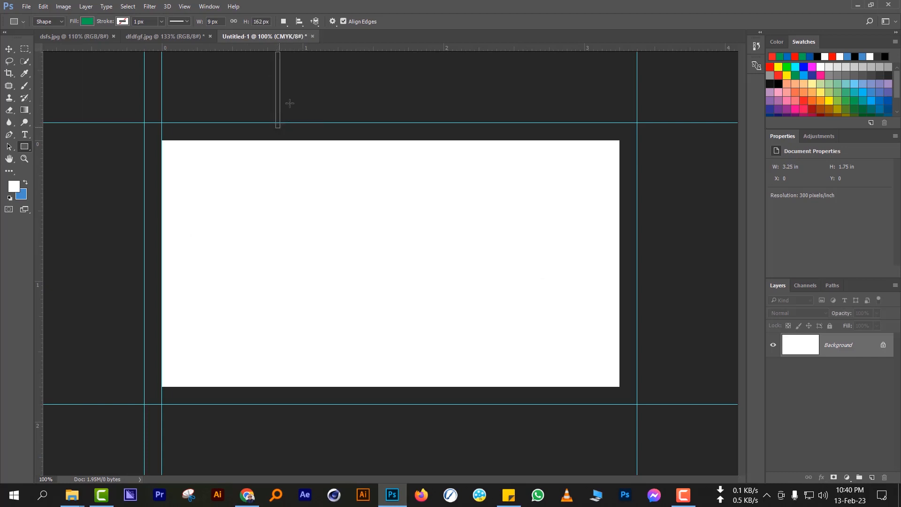
key(ctrl+z)
drag(305, 47, 306, 140)
drag(38, 267, 620, 284)
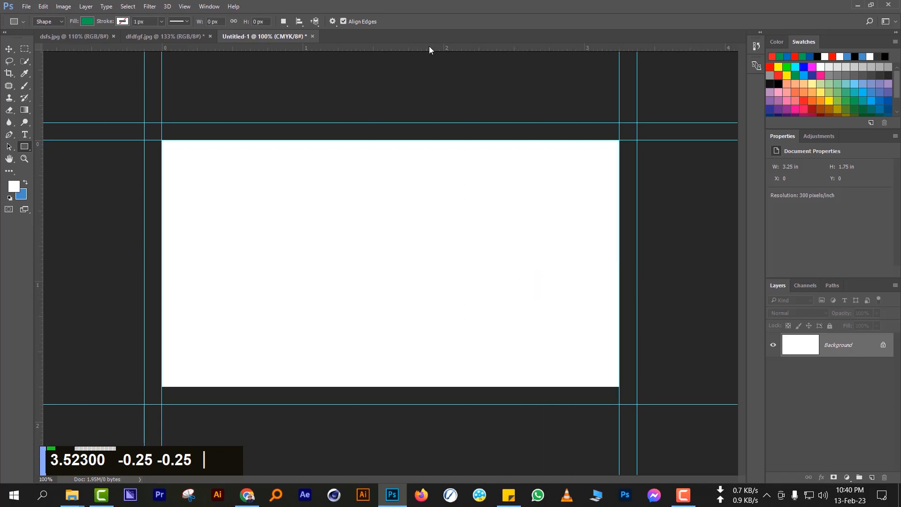
drag(429, 50, 455, 387)
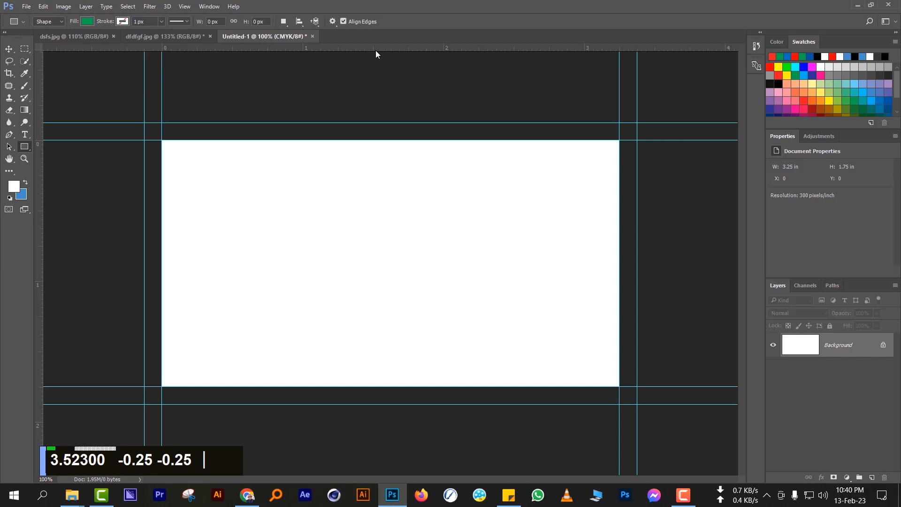
key(ctrl+r)
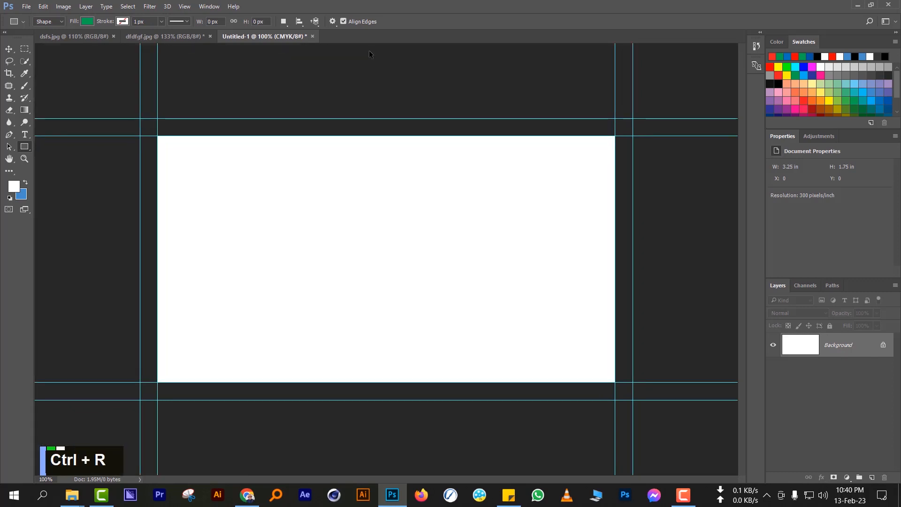
key(ctrl+r)
key(ctrl+r)
key(ctrl+r)
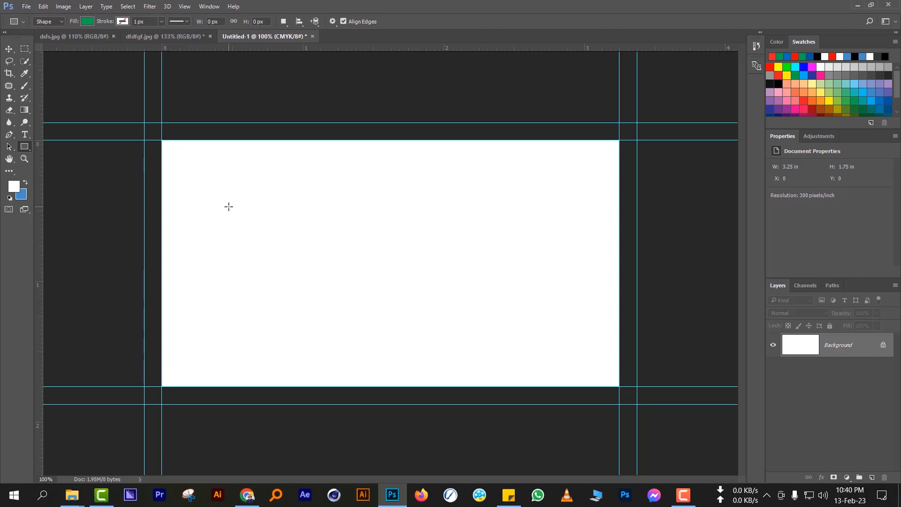
key(ctrl+alt+c)
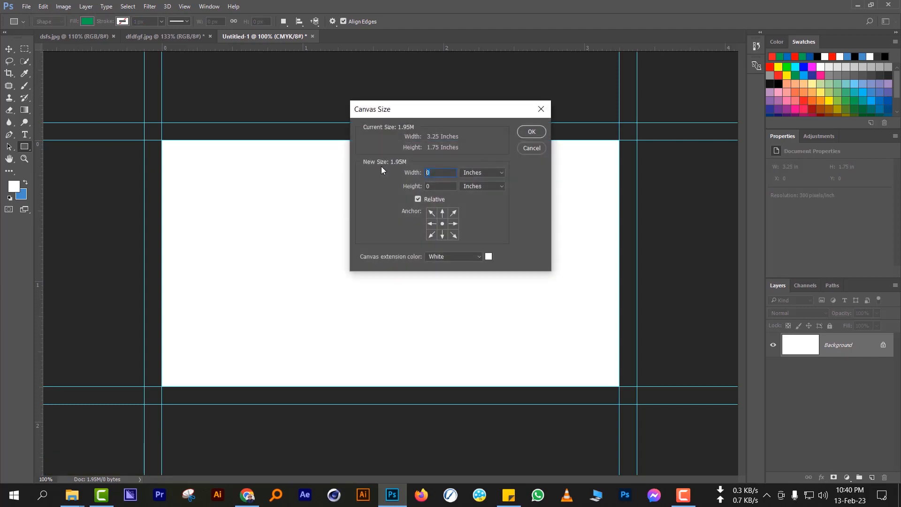
text(3.5)
key(Tab)
key(Tab)
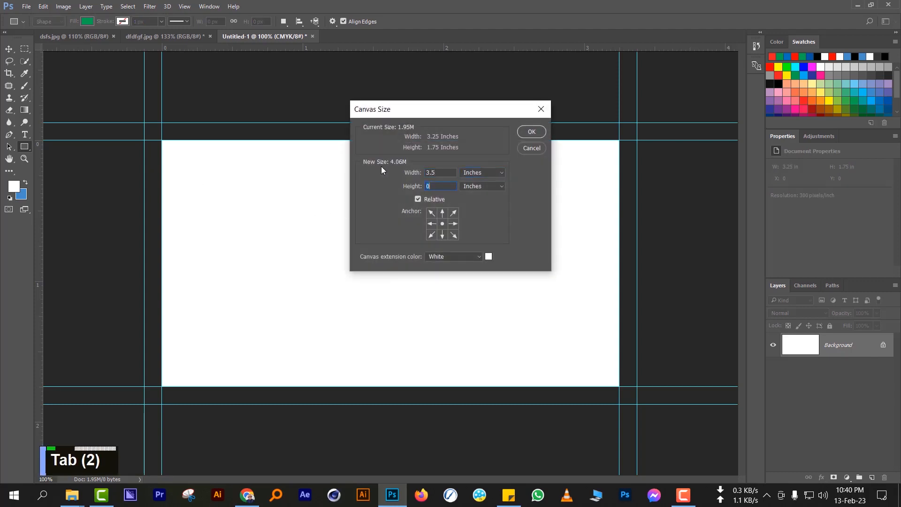
text(3.5)
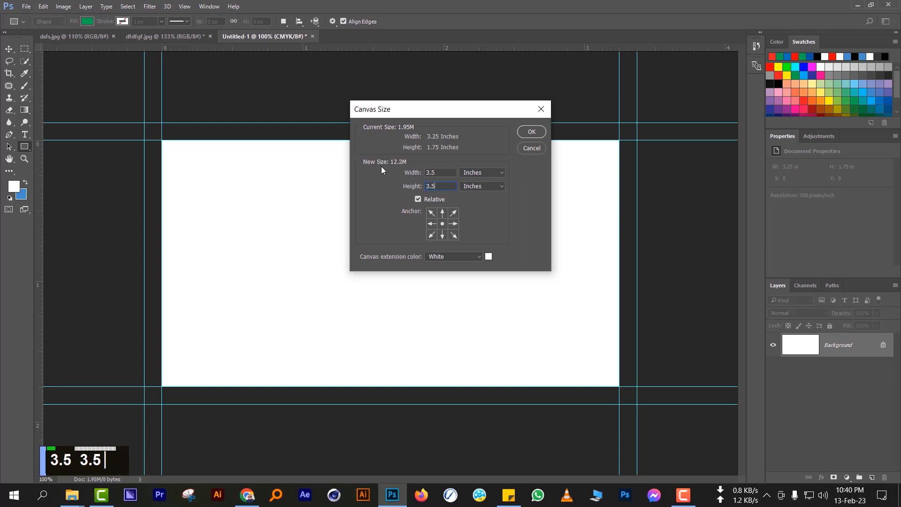
key(BackSpace)
key(BackSpace)
key(BackSpace)
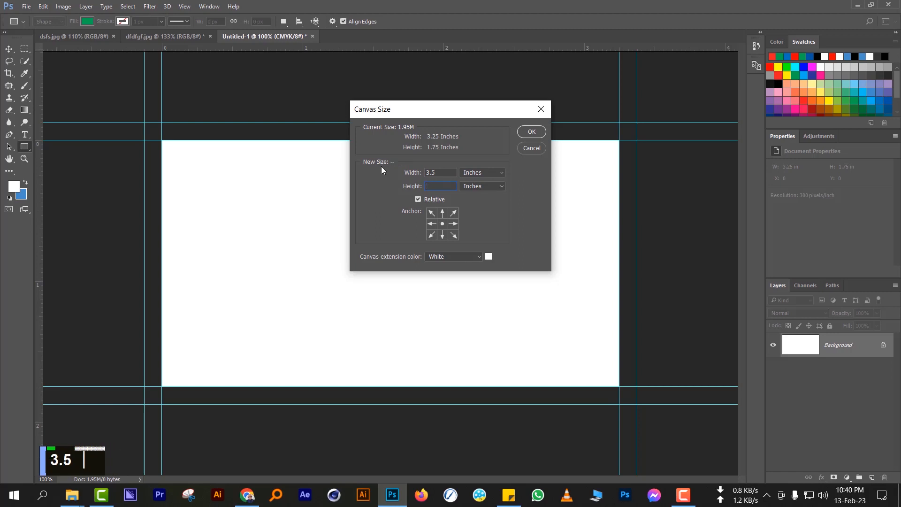
text(2)
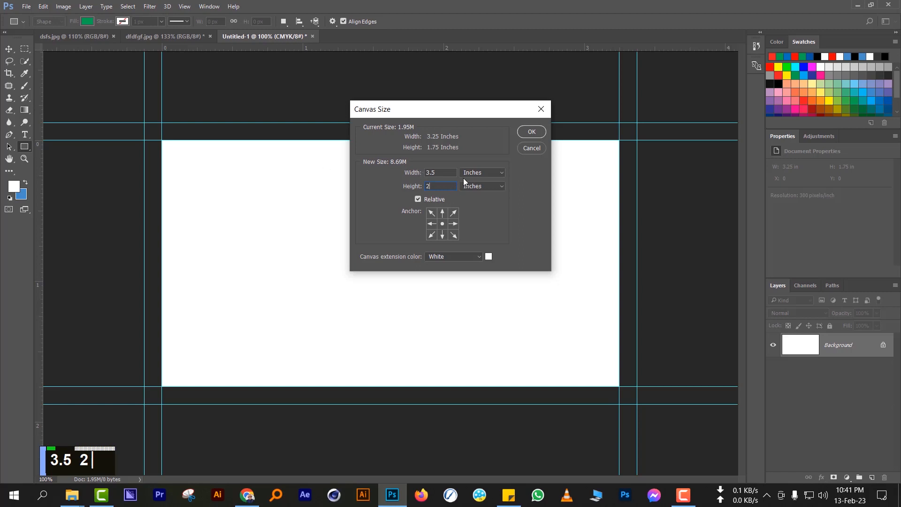
click(521, 133)
alt+scroll(362, 201, down, 3)
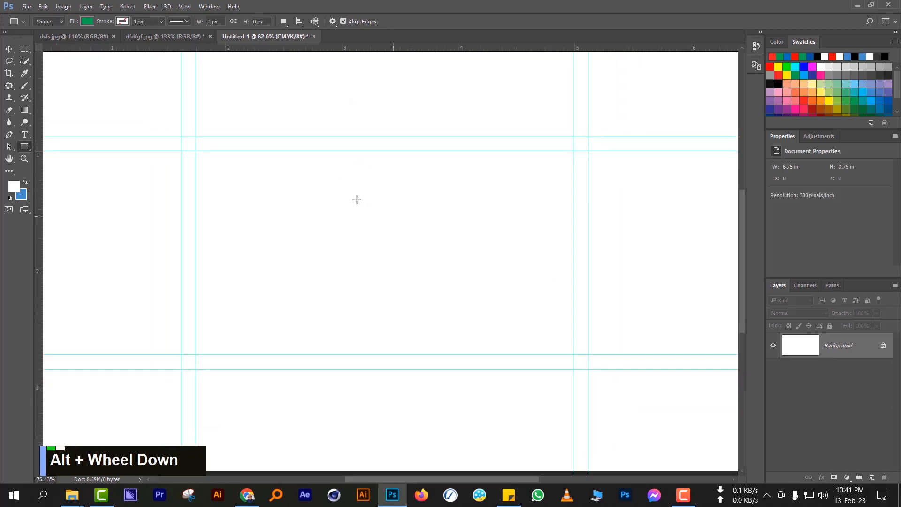
key(ctrl+z)
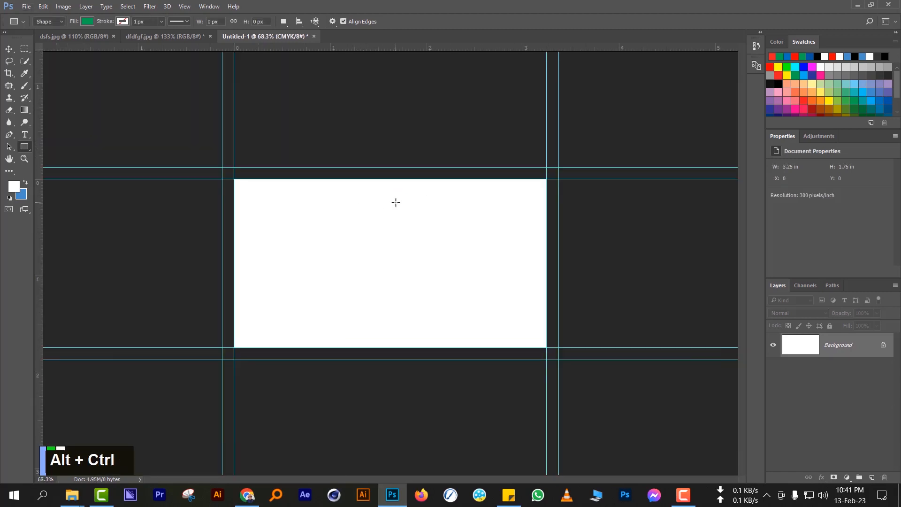
Enlarge the canvas by a relative 0.25 inches in width and height, anchored at the center, to reach the cut-line guides
key(ctrl+alt+c)
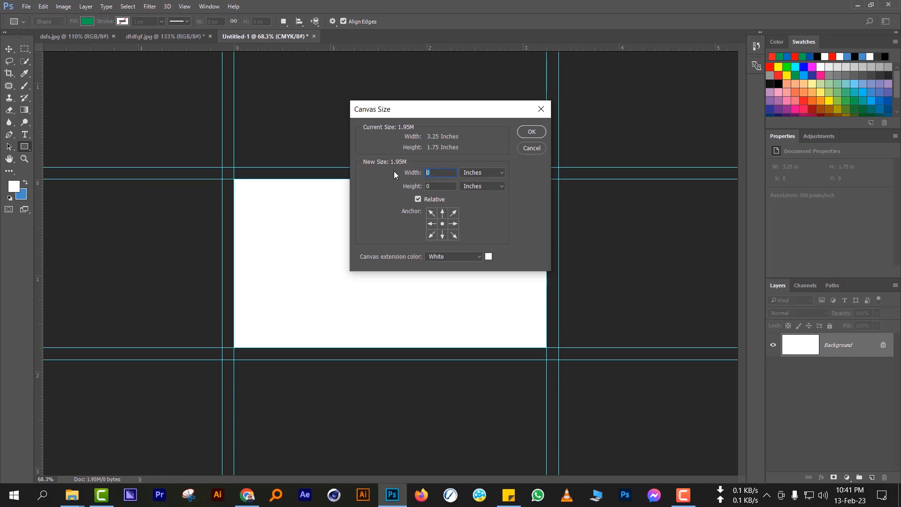
text(0.25)
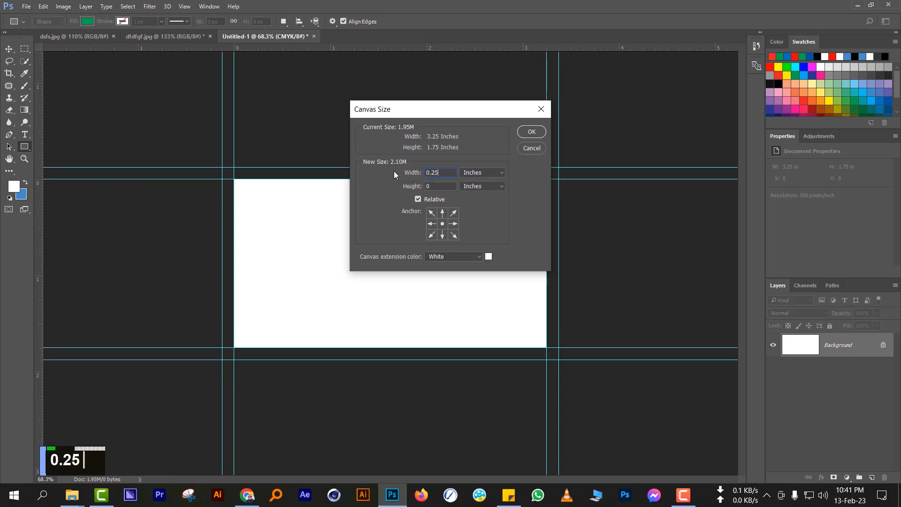
key(Tab)
key(Tab)
text(0.25)
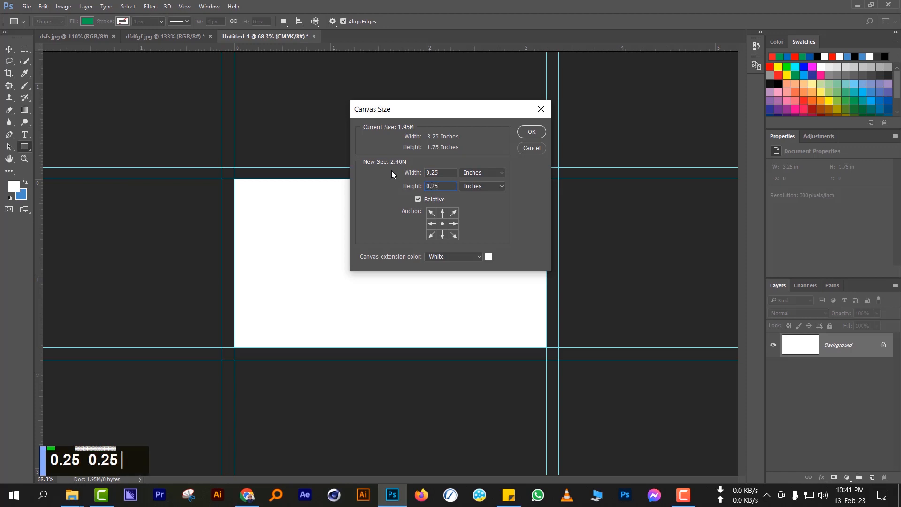
click(531, 132)
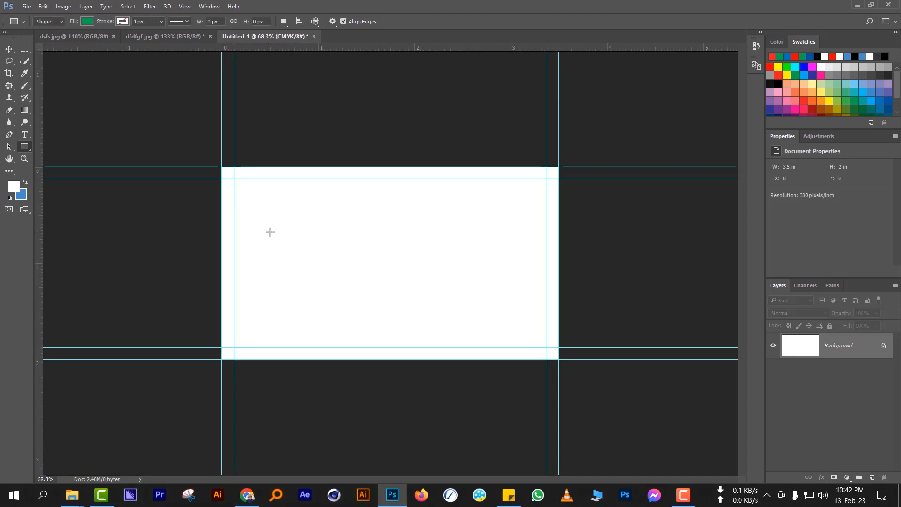
key(ctrl+alt+c)
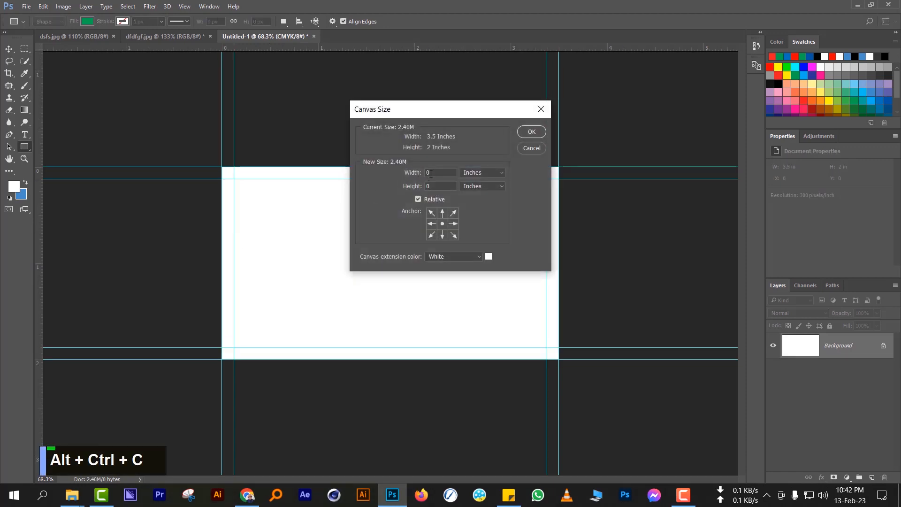
text(0.25)
key(Tab)
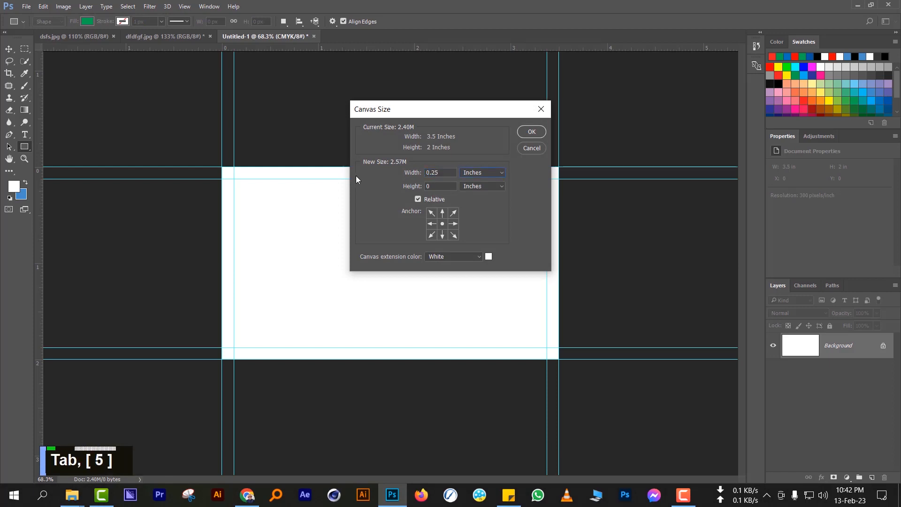
key(Tab)
text(0.25)
key(Return)
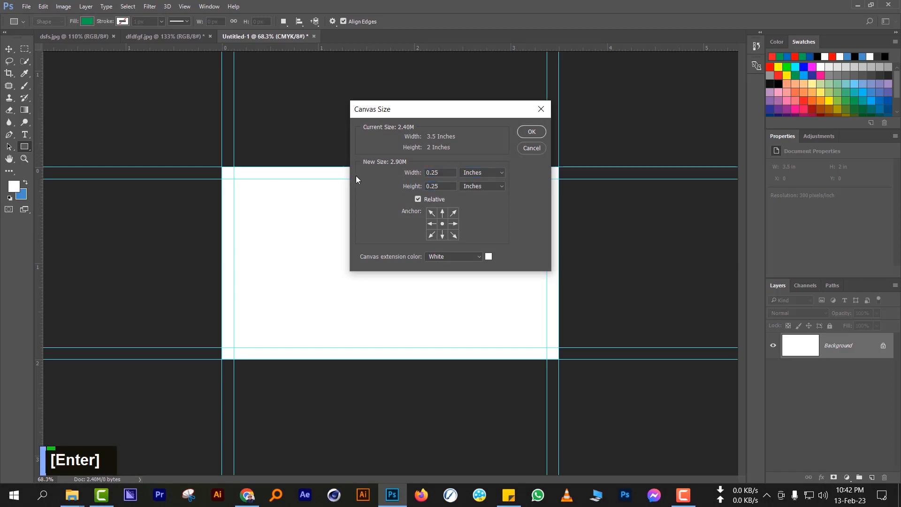
key(ctrl+z)
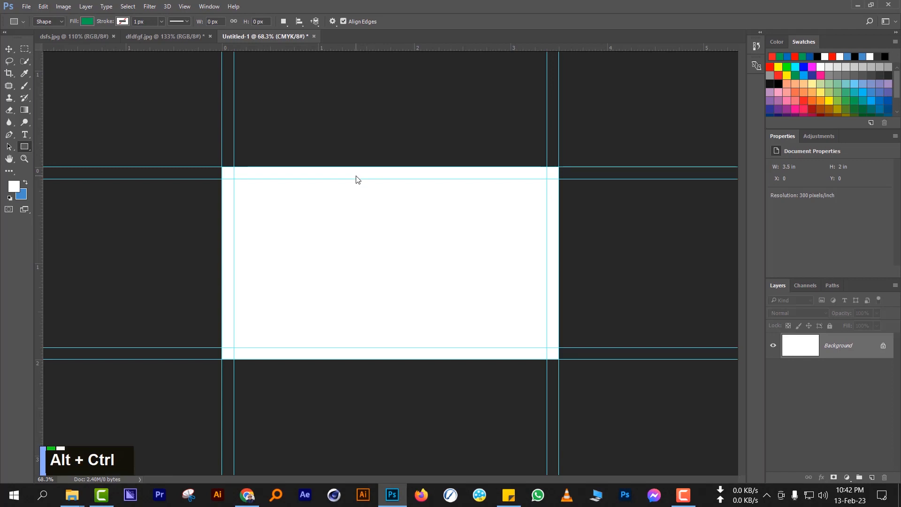
Extend the canvas beyond the cut-line guides for bleed by a relative 0.25 inches in both width and height, anchored at the center
key(alt+ctrl+c)
key(Tab)
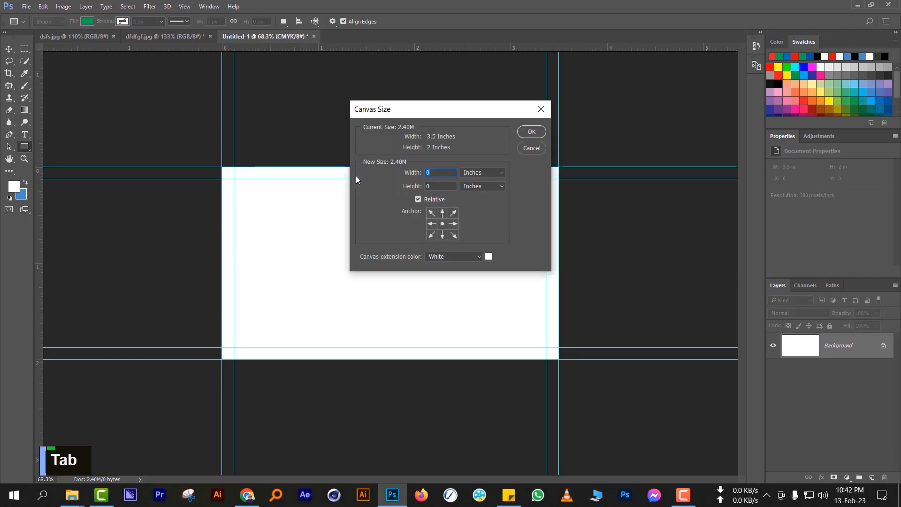
text(0.25)
key(Tab)
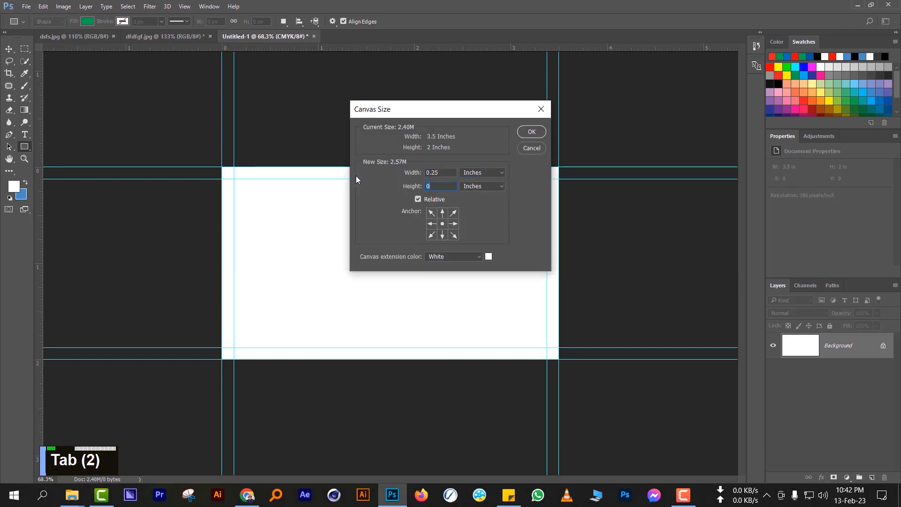
text(0.25)
key(Return)
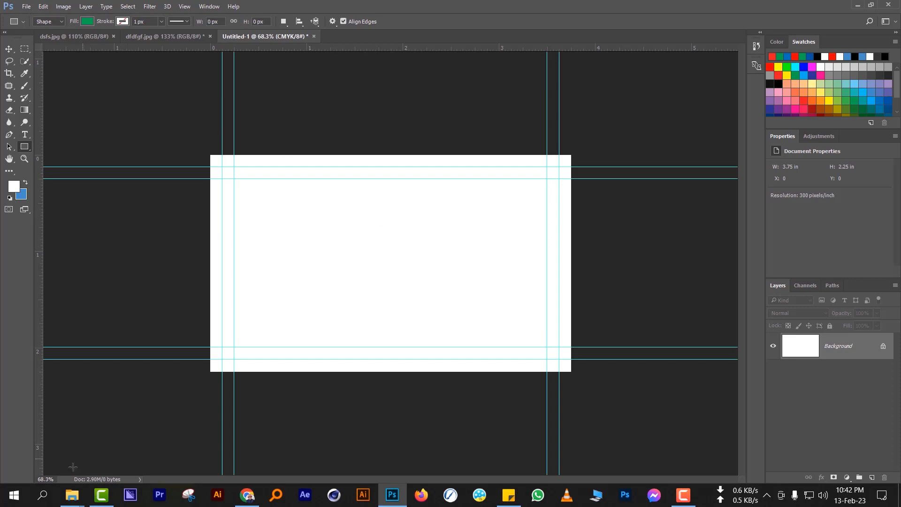
click(97, 477)
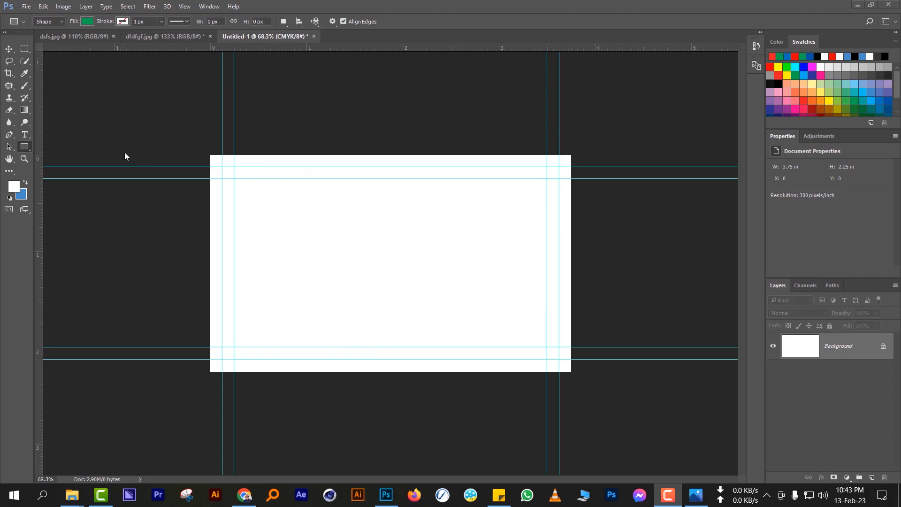
Draw a green-filled rectangle shape of about 1184 x 708 px covering the whole canvas
click(27, 147)
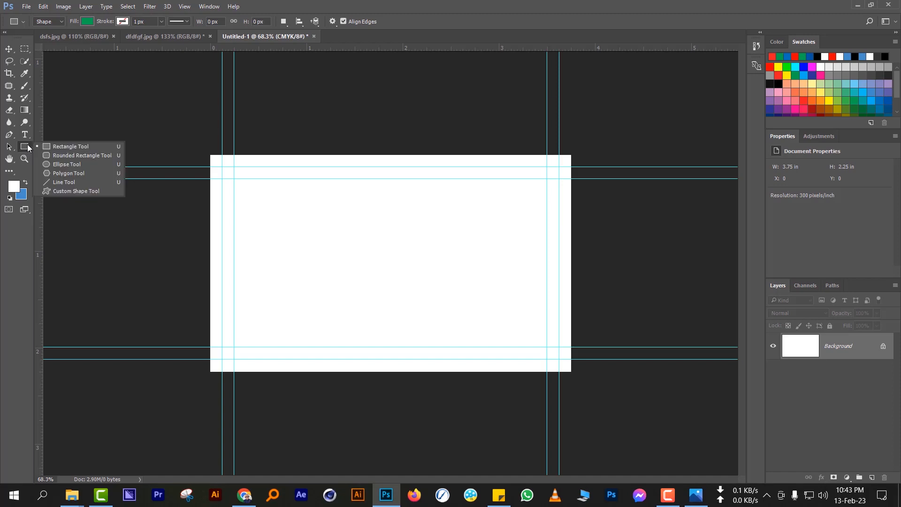
click(56, 147)
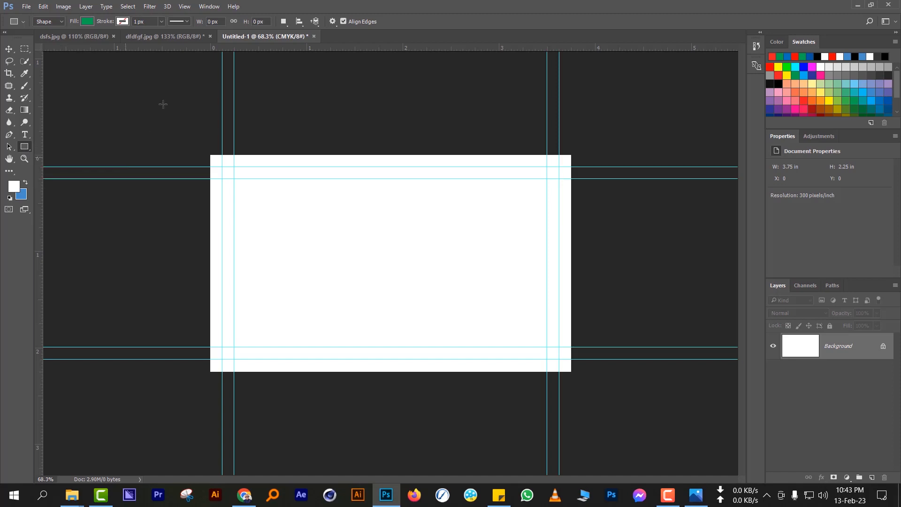
drag(203, 153, 584, 379)
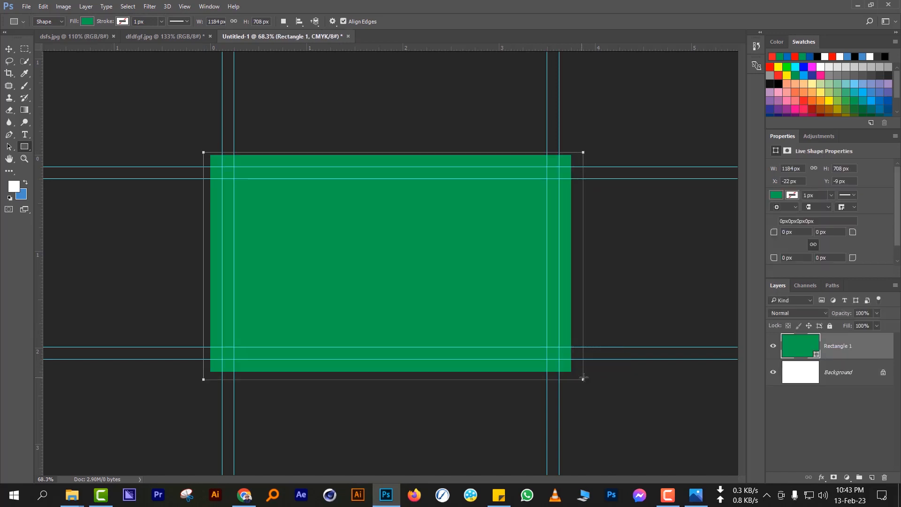
Transform the green rectangle so its four sides snap to the canvas edges at 1125 x 675 px
key(ctrl+t)
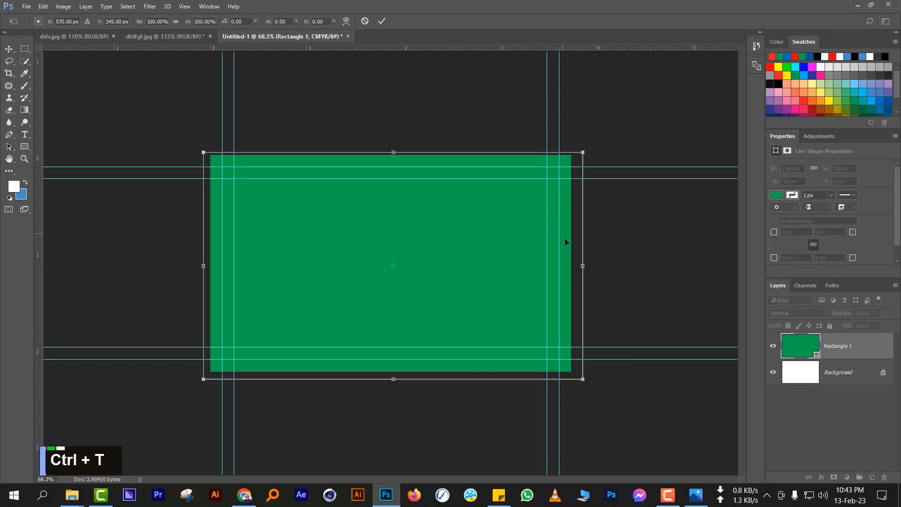
drag(581, 265, 587, 251)
drag(386, 153, 387, 155)
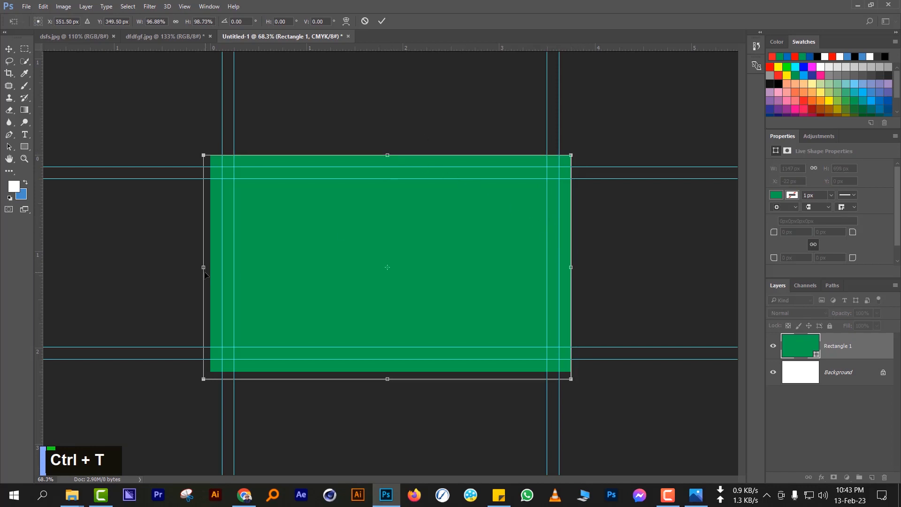
drag(207, 268, 210, 268)
drag(391, 379, 392, 370)
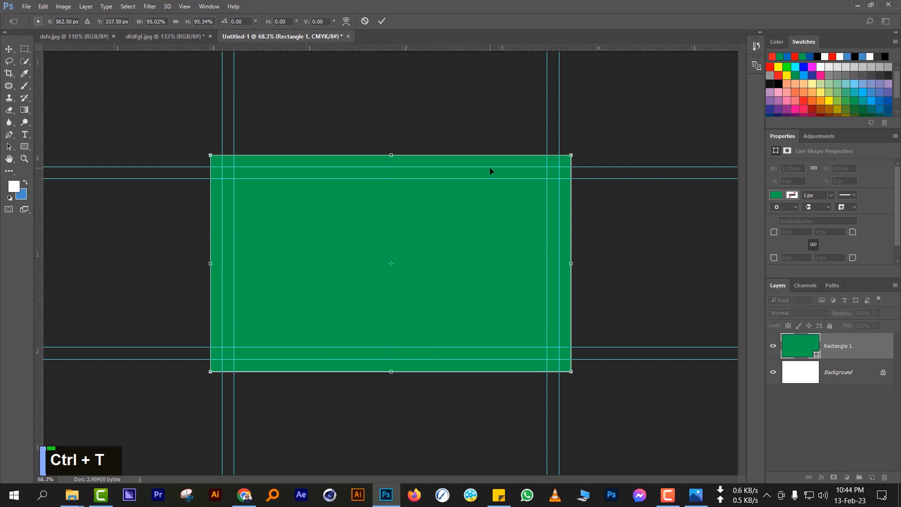
mouse_move(211, 263)
mouse_down()
mouse_move(202, 264)
mouse_move(212, 263)
mouse_up()
click(381, 22)
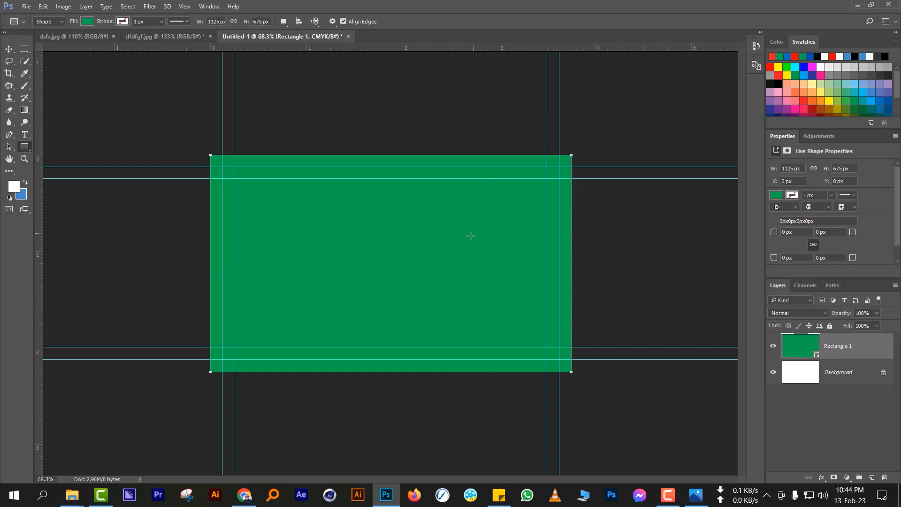
With the Rectangle Tool set to Exclude Overlapping Shapes, cut out a 1050 x 600 px rectangle along the outer cut-line guides
right_click(27, 148)
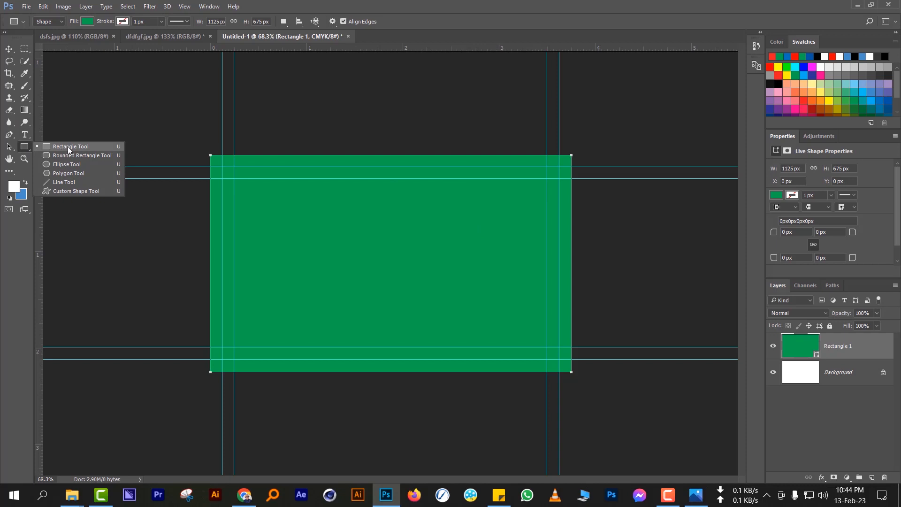
click(68, 147)
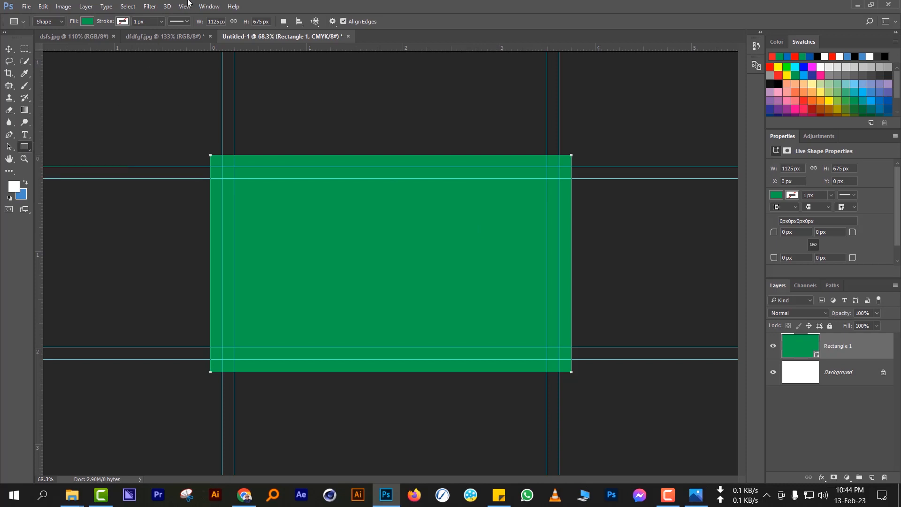
click(283, 22)
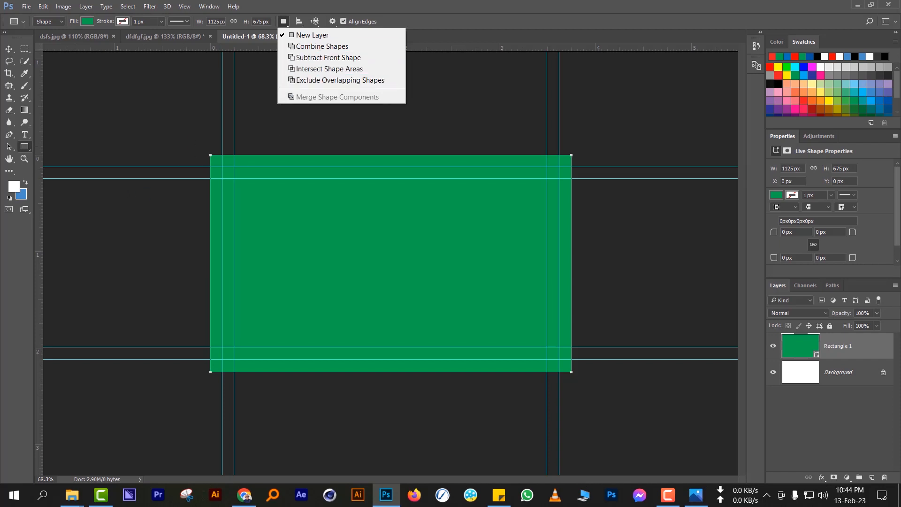
click(283, 21)
key(ctrl+z)
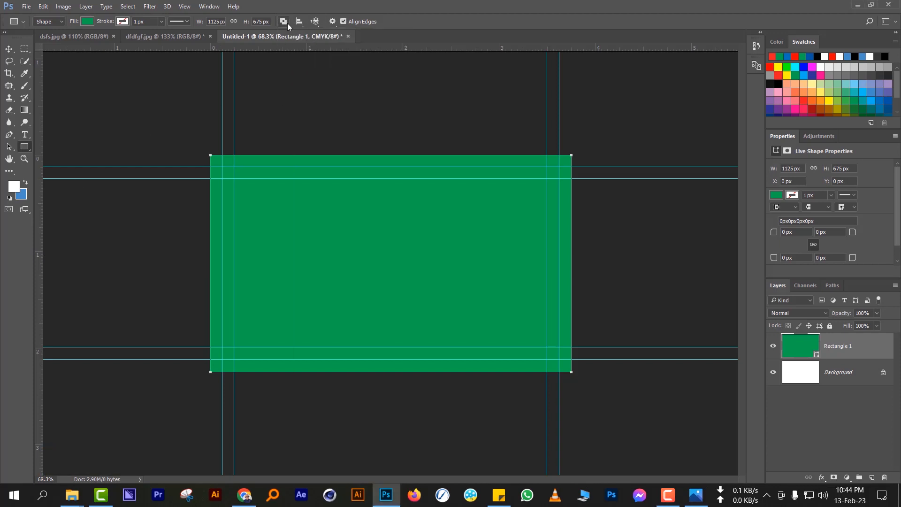
click(286, 23)
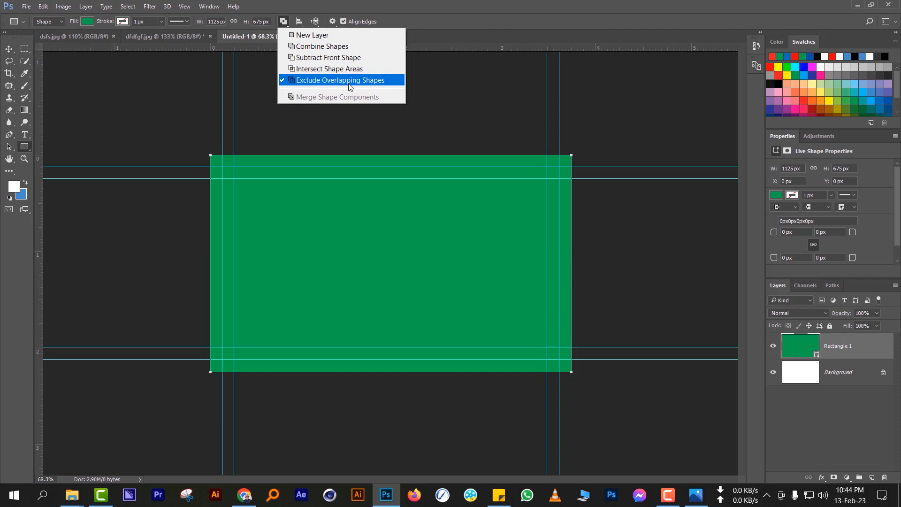
click(501, 9)
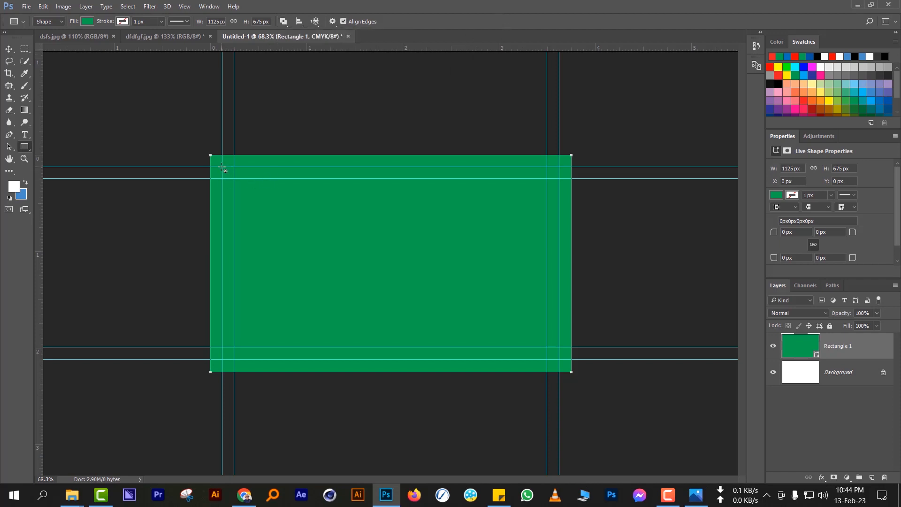
drag(223, 167, 560, 359)
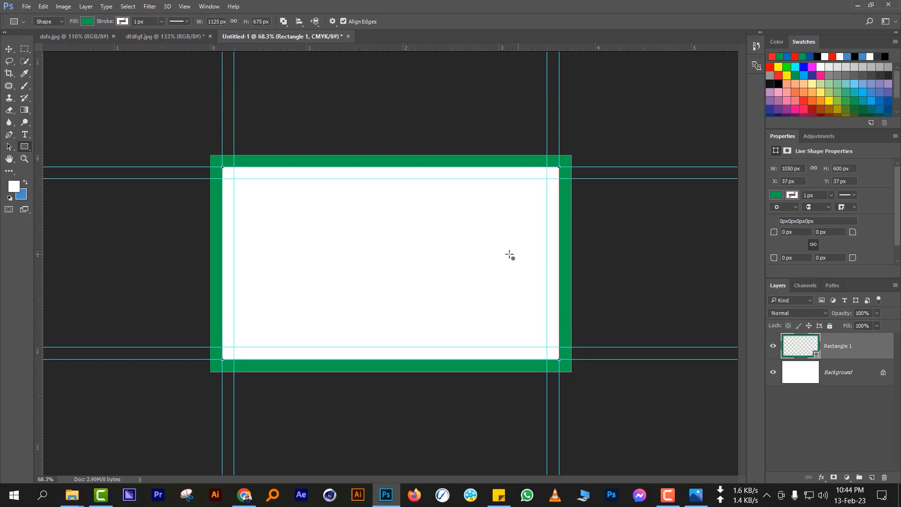
Rename the green frame's layer as Rectangle
click(8, 50)
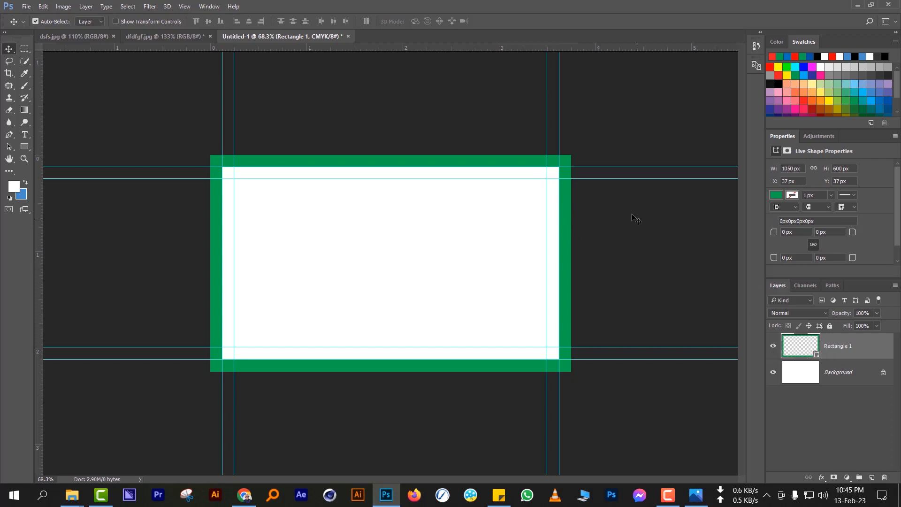
double_click(859, 348)
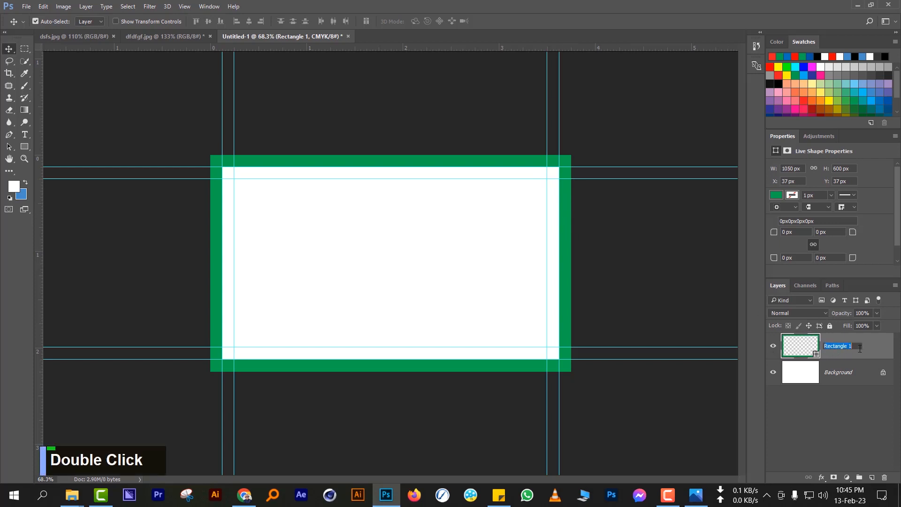
click(835, 344)
key(BackSpace)
key(Return)
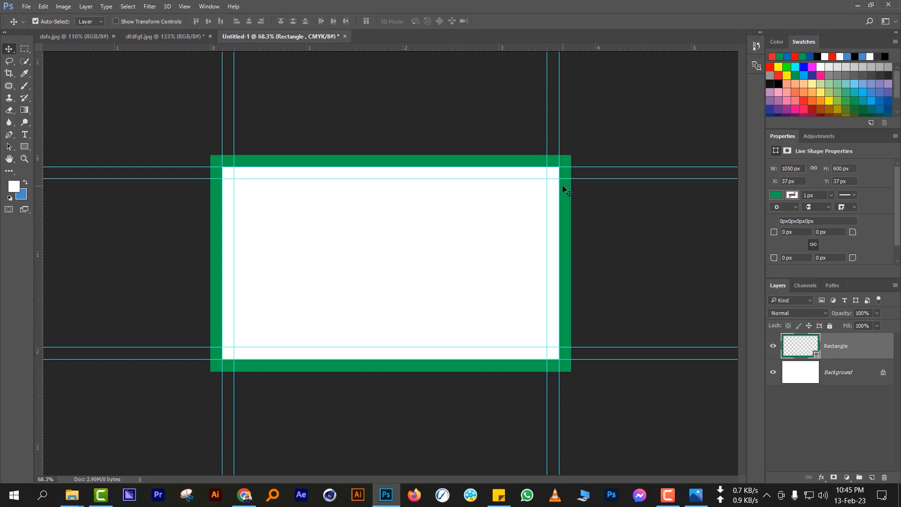
Toggle the visibility of the Rectangle frame layer and leave it hidden
double_click(773, 346)
click(774, 346)
click(773, 346)
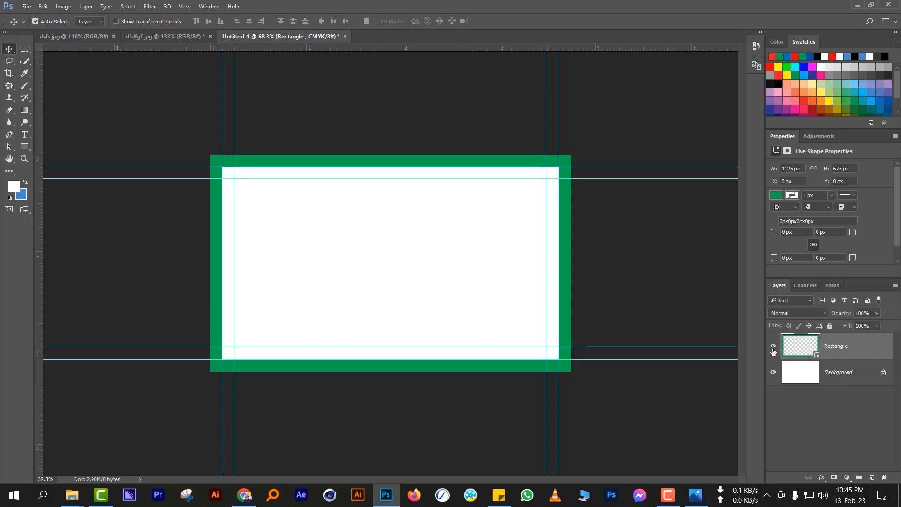
click(773, 346)
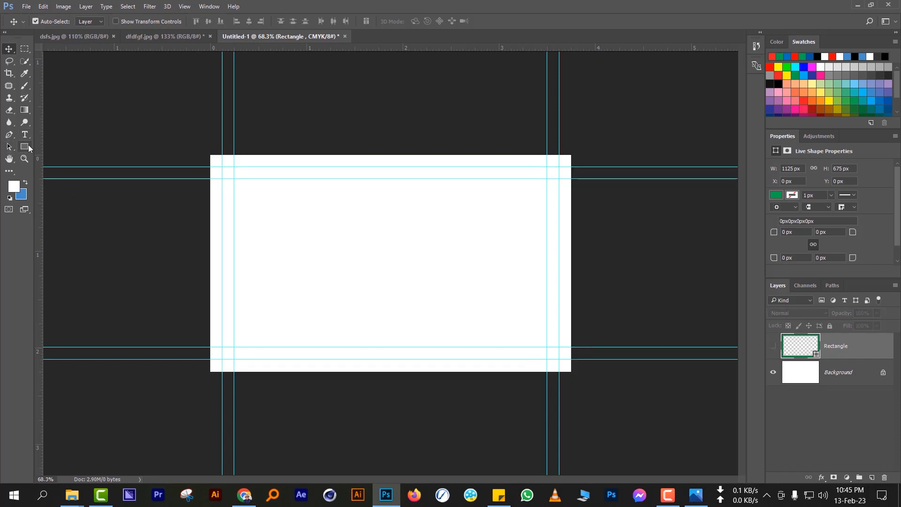
Draw a second green rectangle over the whole canvas and transform it to fit the canvas edges at 1125 x 675 px
drag(28, 147, 63, 149)
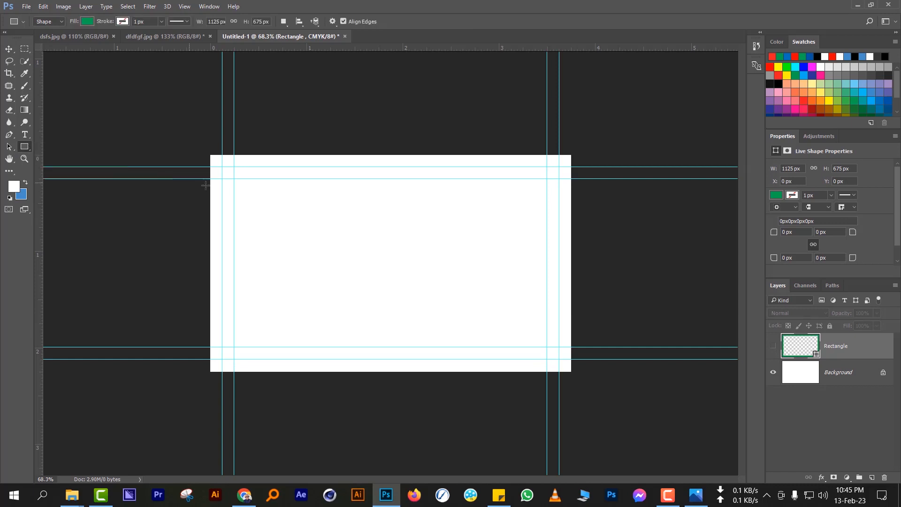
drag(195, 143, 573, 380)
key(ctrl+t)
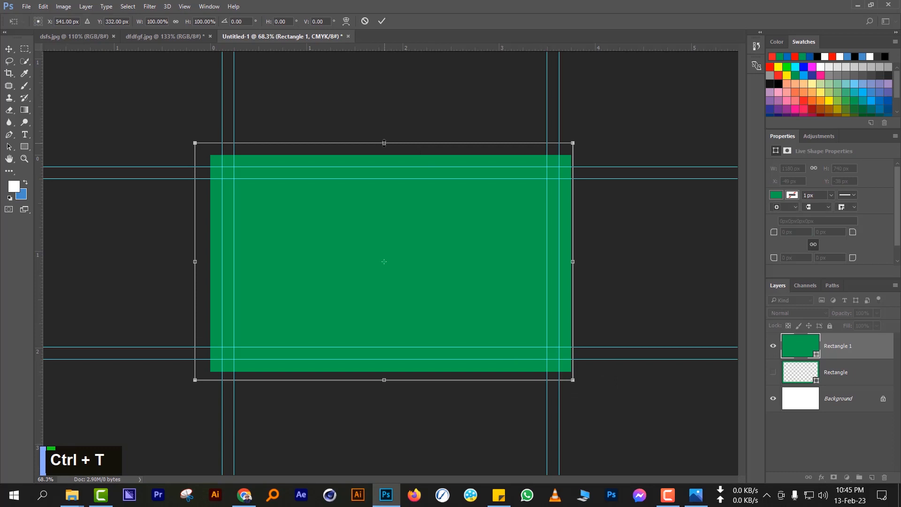
drag(384, 143, 406, 155)
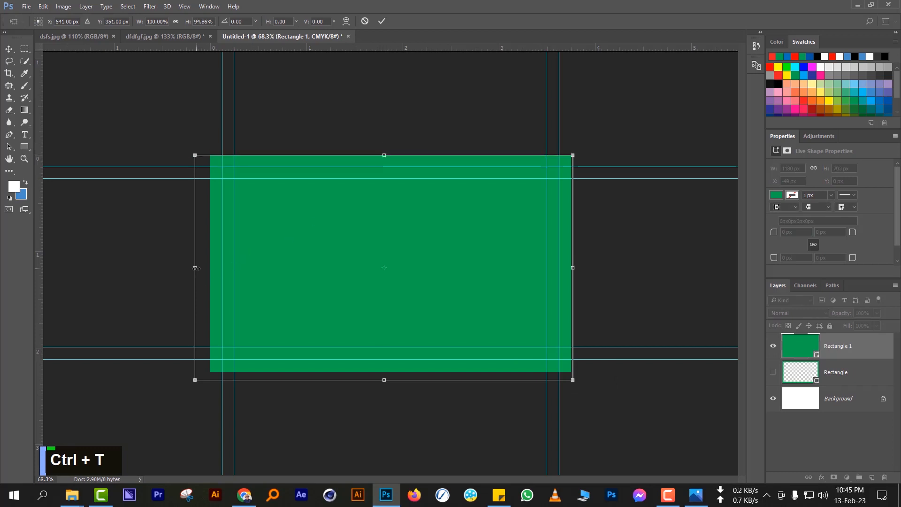
drag(196, 268, 211, 268)
drag(400, 382, 392, 372)
key(ctrl+z)
drag(569, 264, 567, 263)
click(381, 21)
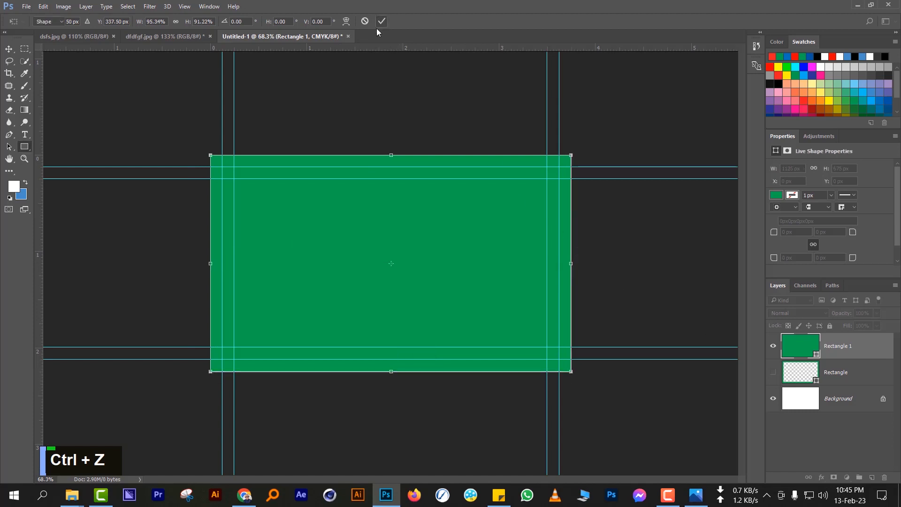
With the Rounded Rectangle Tool at 35 px radius and Exclude Overlapping Shapes, cut out a 1050 x 600 px area along the outer cut-line guides
right_click(23, 149)
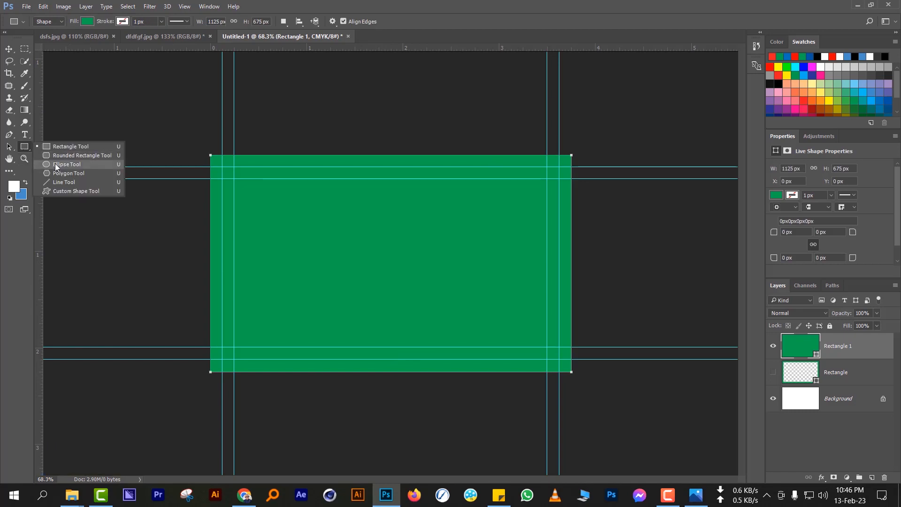
click(75, 156)
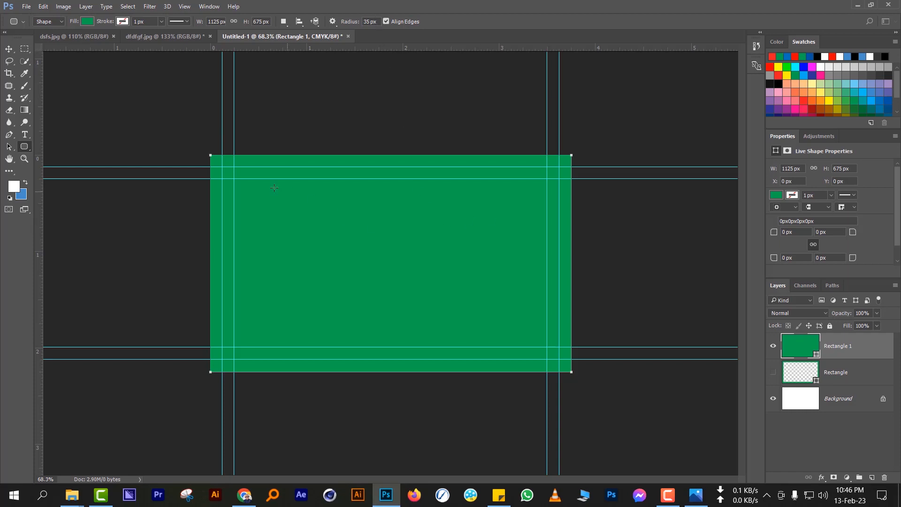
drag(223, 166, 559, 360)
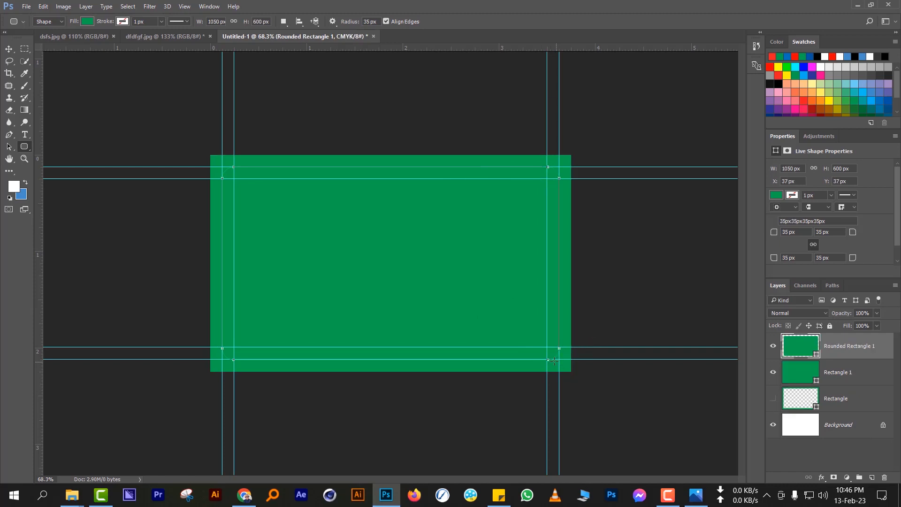
key(ctrl+z)
click(284, 22)
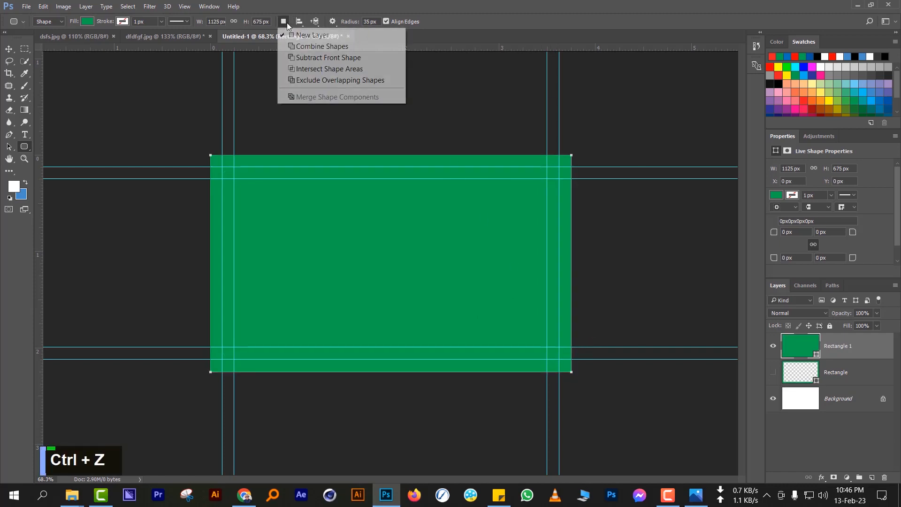
click(327, 81)
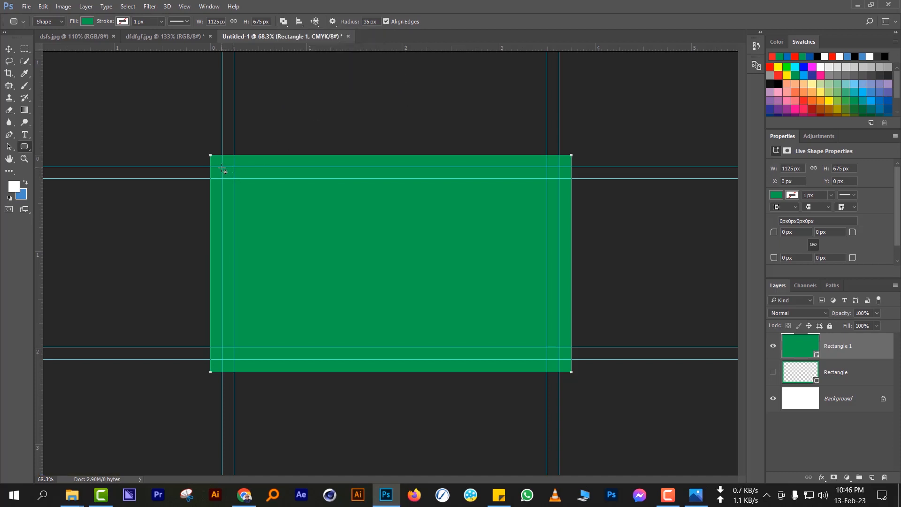
drag(226, 167, 559, 360)
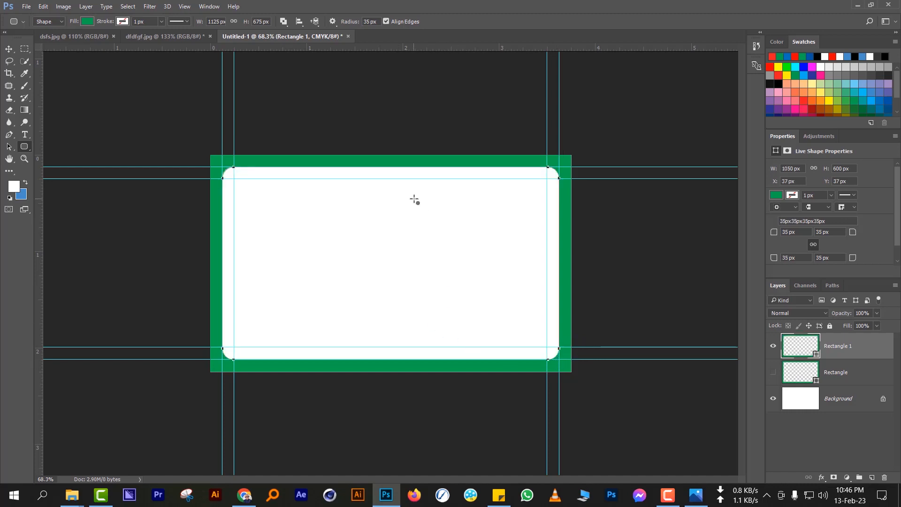
Rename the layer of the frame with the rounded cutout as Rounded
click(10, 48)
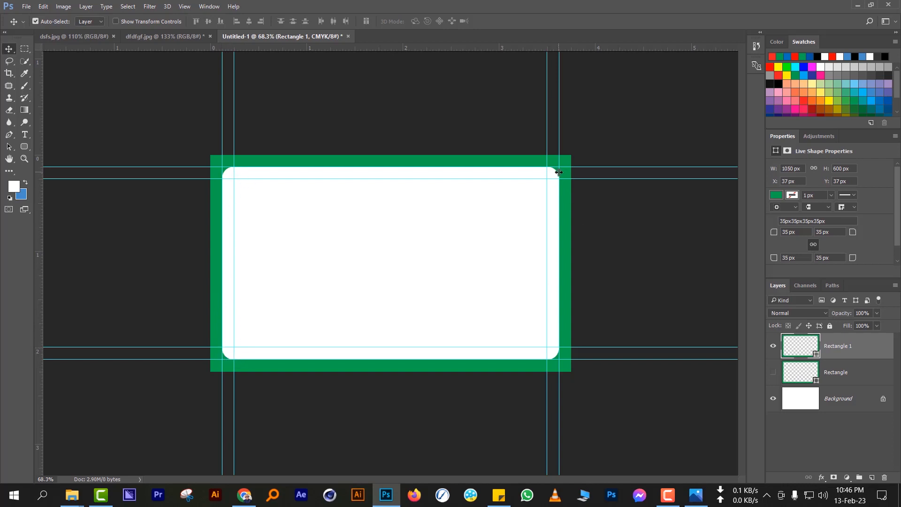
double_click(845, 347)
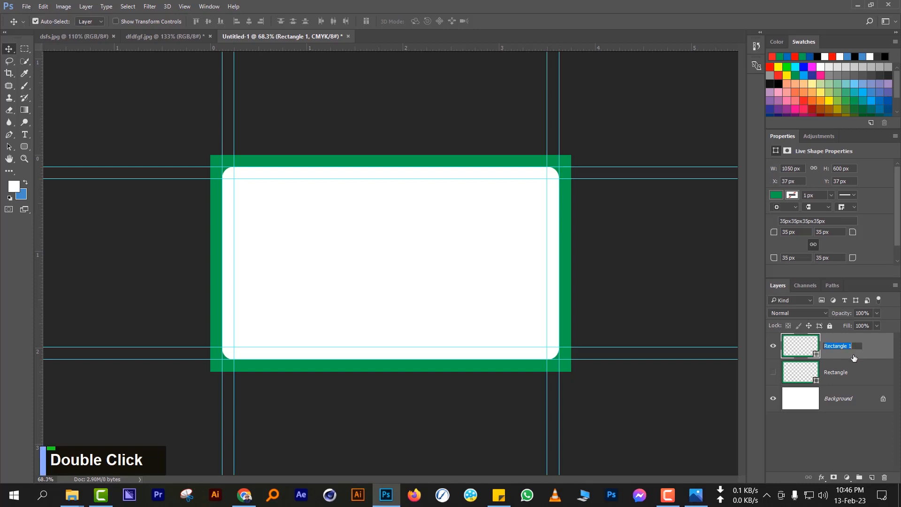
text(Rounded)
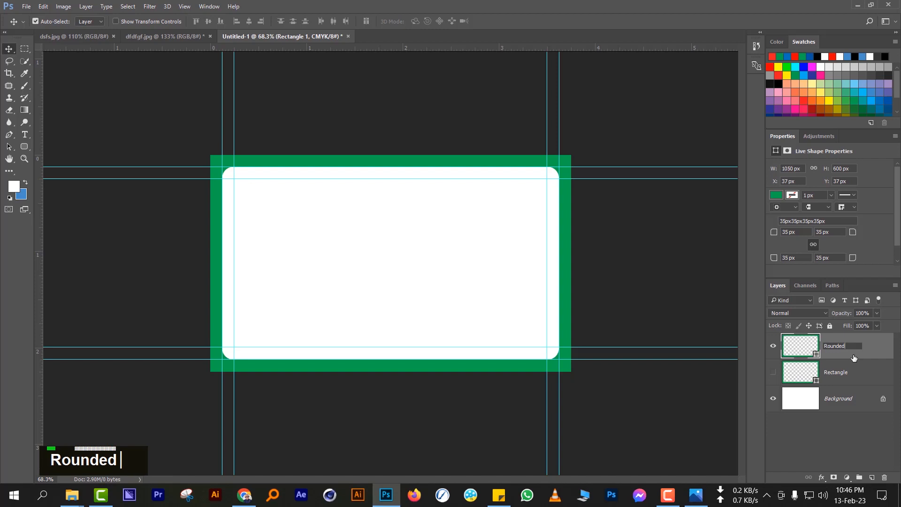
key(Return)
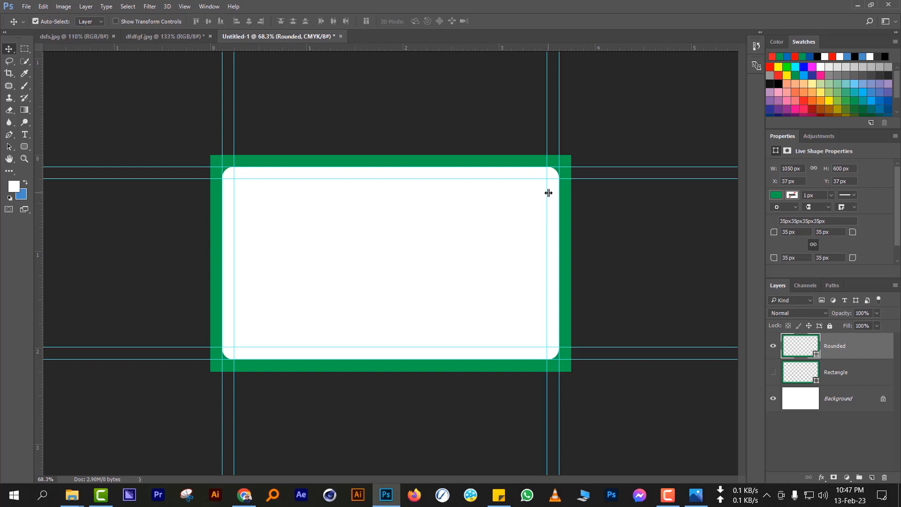
Deselect the layers, toggle the visibility of the Rounded frame layer and leave it hidden
click(806, 432)
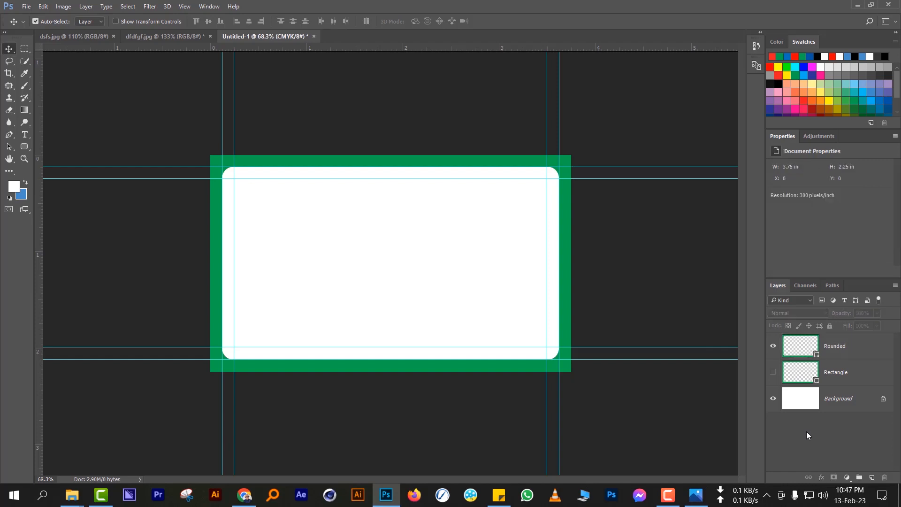
click(773, 347)
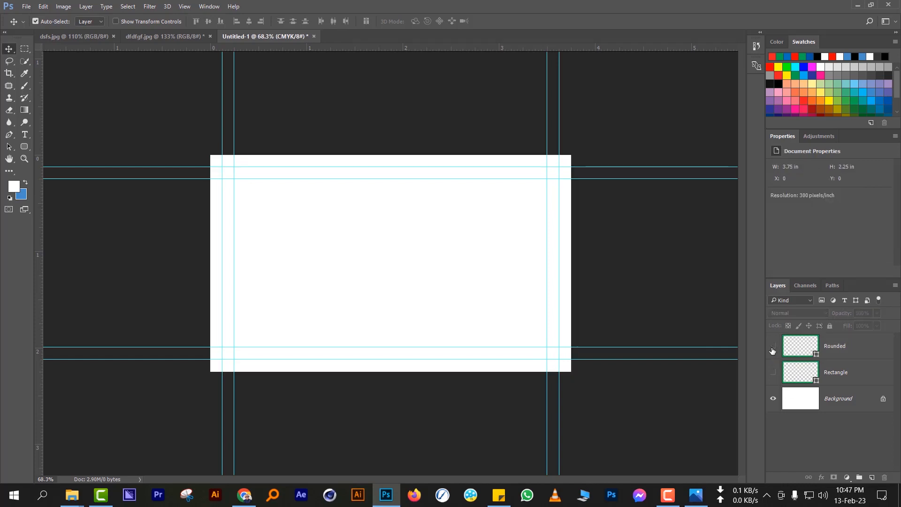
click(773, 348)
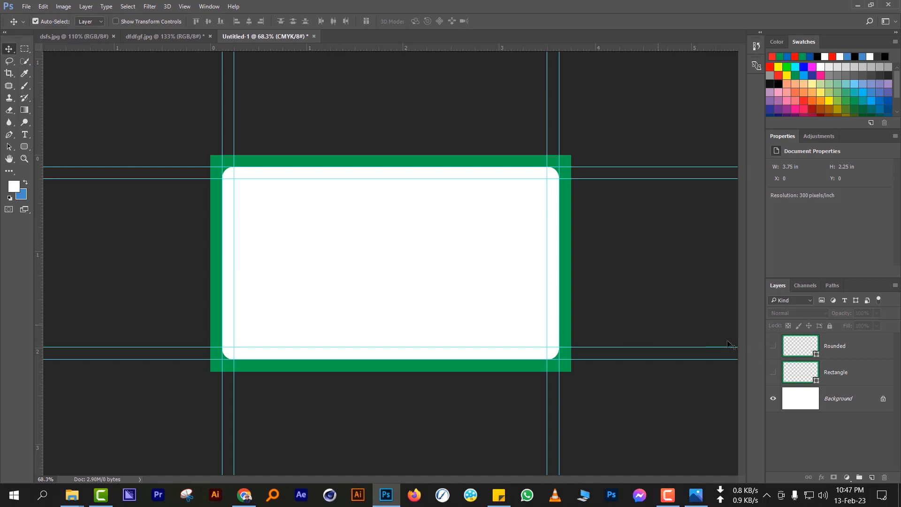
click(773, 346)
click(773, 346)
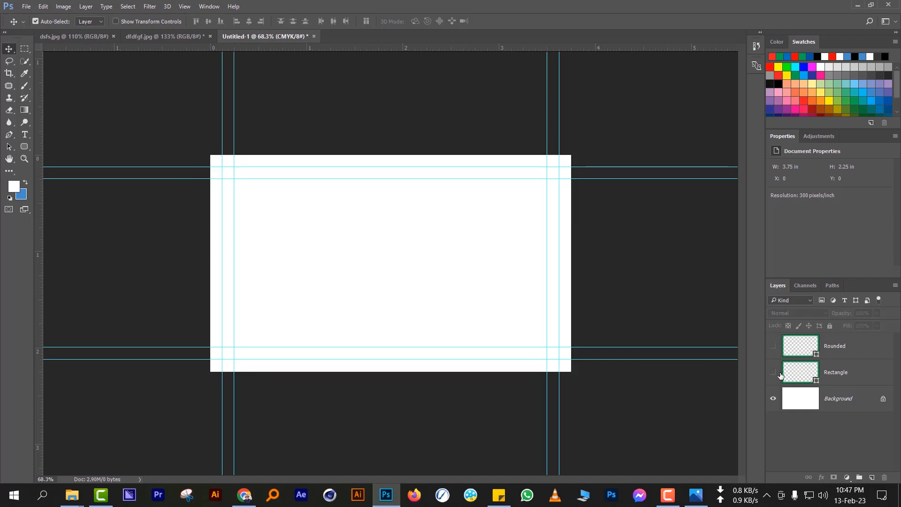
Set the Rounded Rectangle Tool to no fill and a red stroke
click(26, 146)
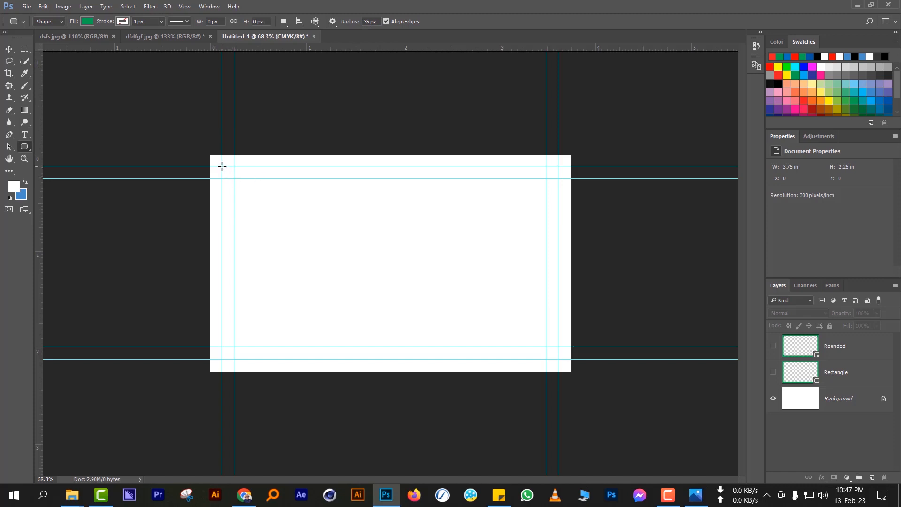
drag(222, 166, 559, 360)
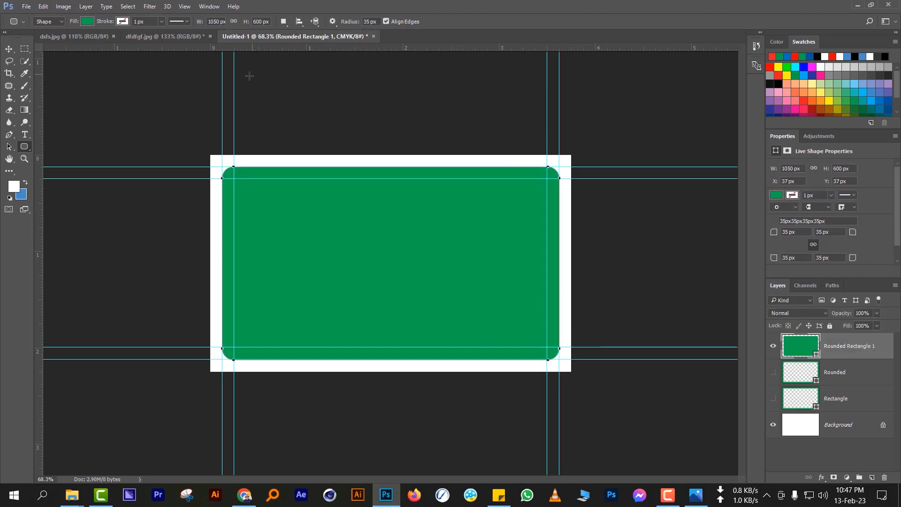
key(ctrl+z)
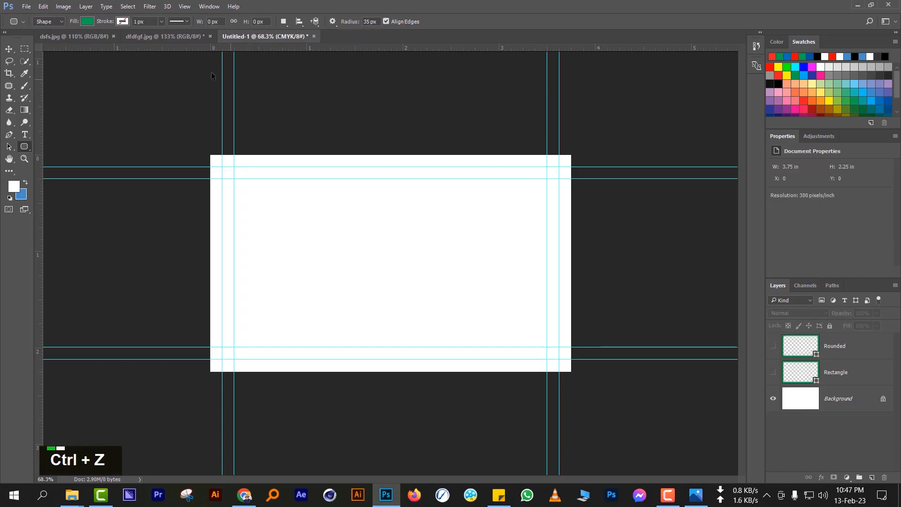
click(91, 22)
click(46, 40)
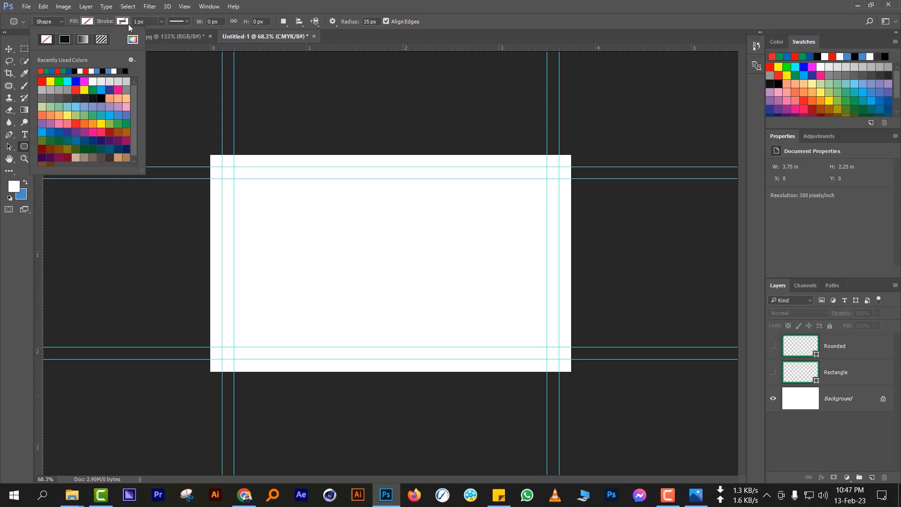
click(126, 24)
click(124, 22)
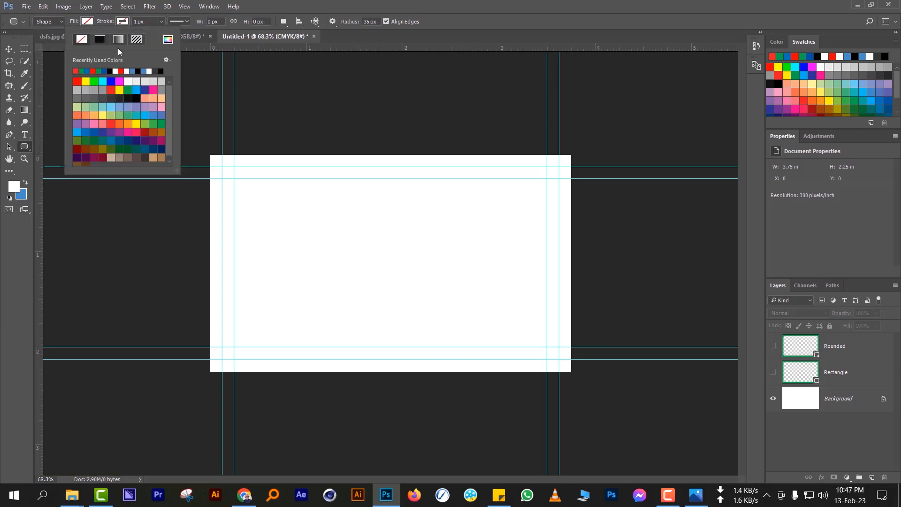
click(77, 82)
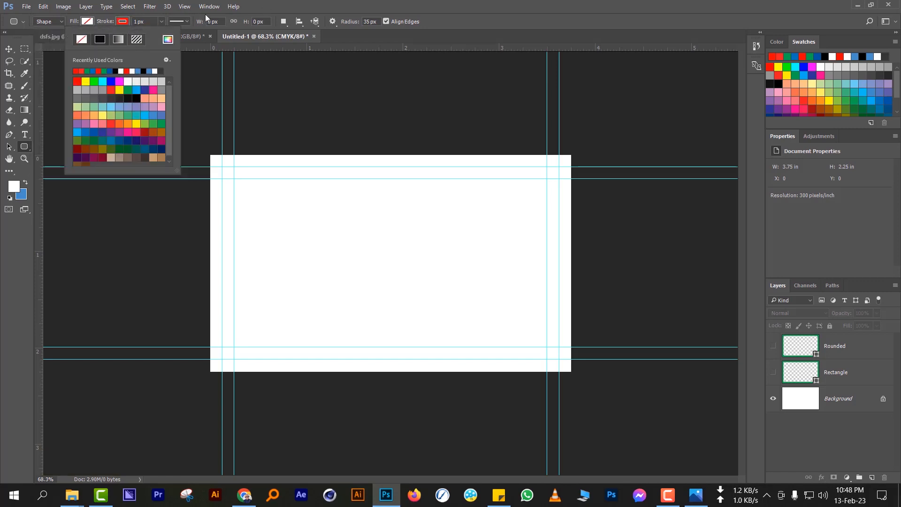
Set the stroke width to 1.5 px and draw a 1050 x 600 px rounded rectangle with 35 px corners along the outer cut-line guides
click(137, 22)
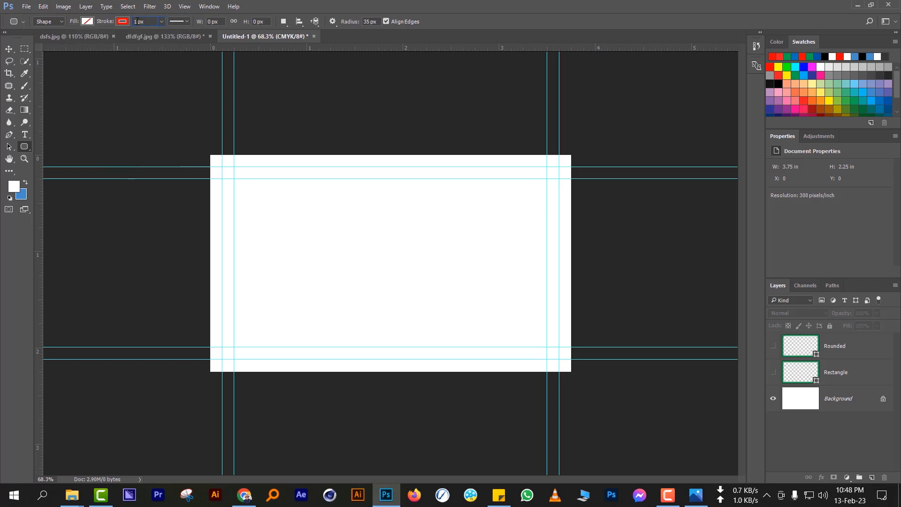
drag(137, 21, 132, 22)
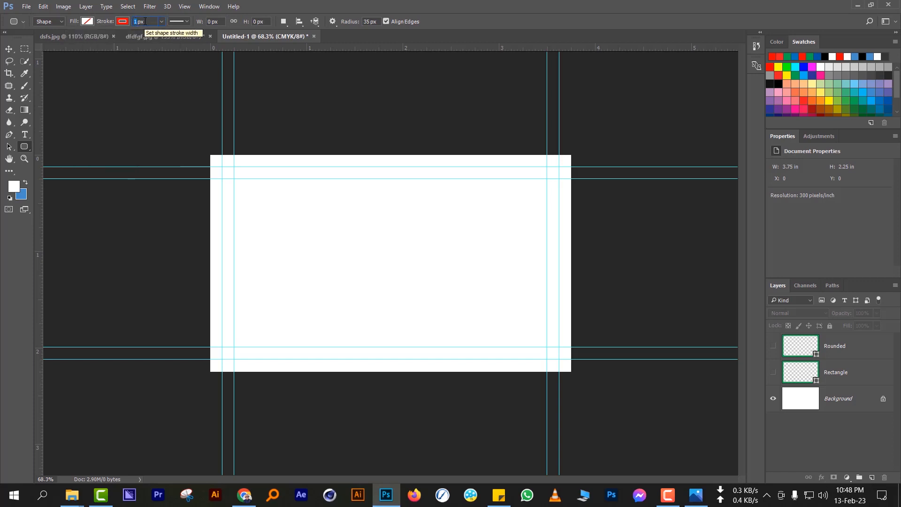
text(1.5)
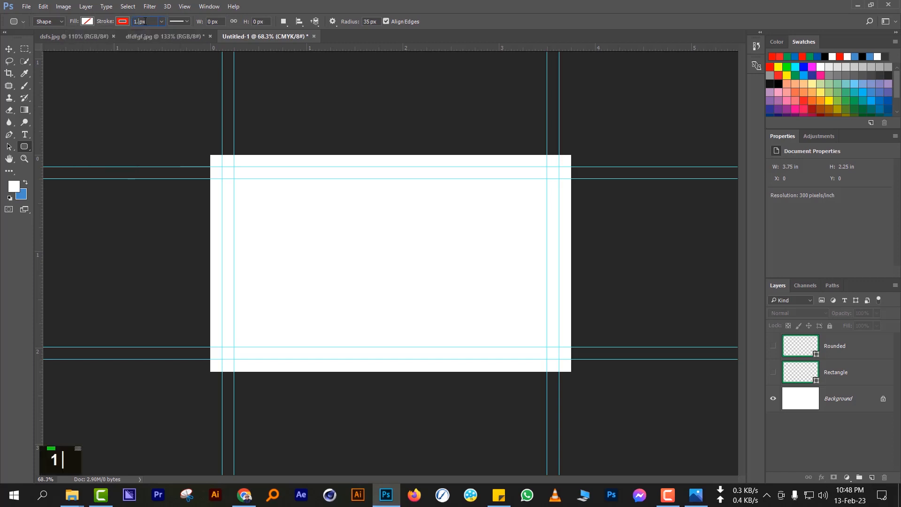
key(Return)
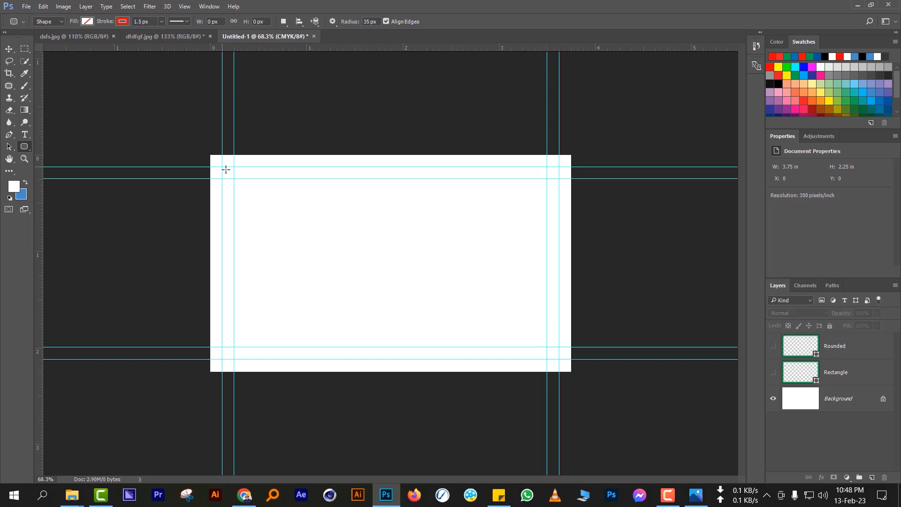
drag(226, 169, 559, 359)
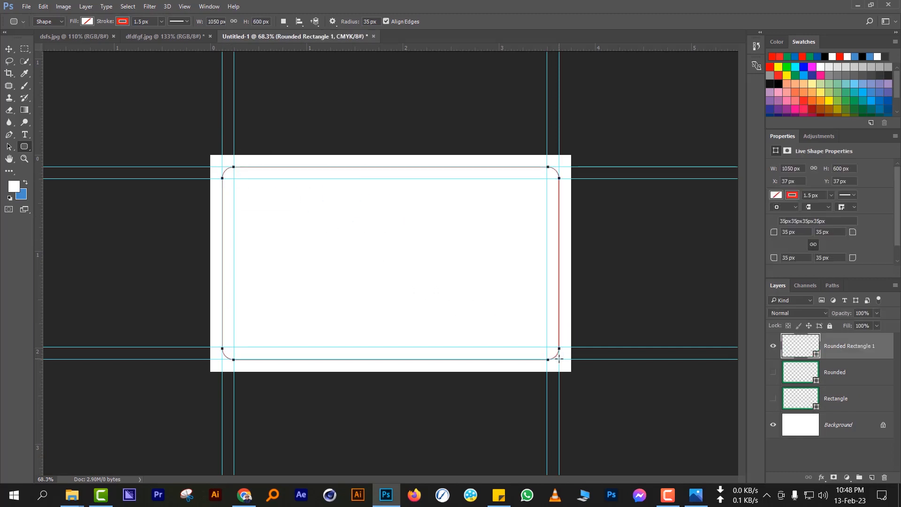
click(9, 50)
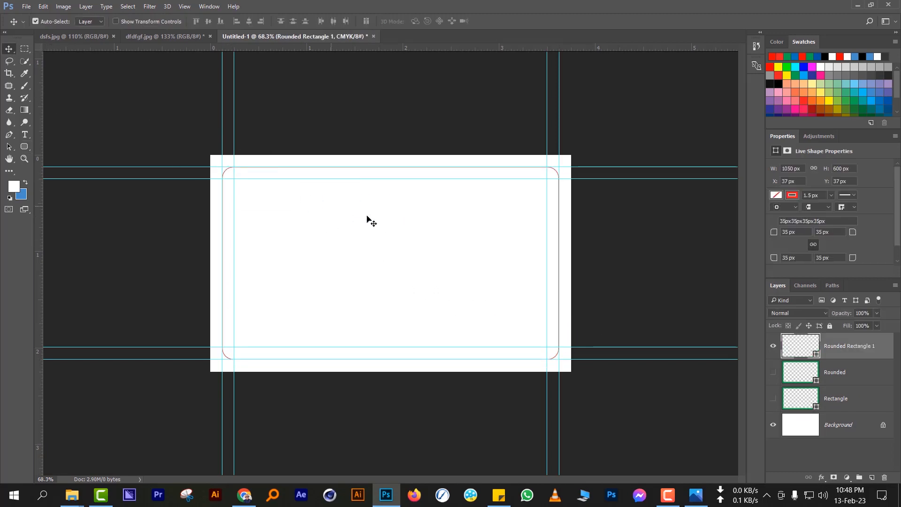
Toggle the grid and the guides to inspect the red rounded outline, leaving the guides shown and the grid hidden
scroll(514, 201, up, 1)
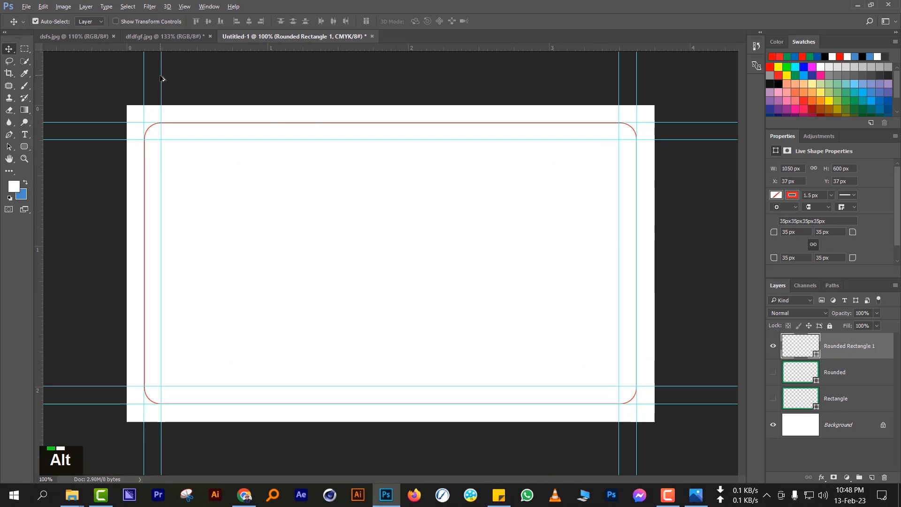
alt+scroll(262, 147, up, 1)
alt+scroll(418, 199, down, 1)
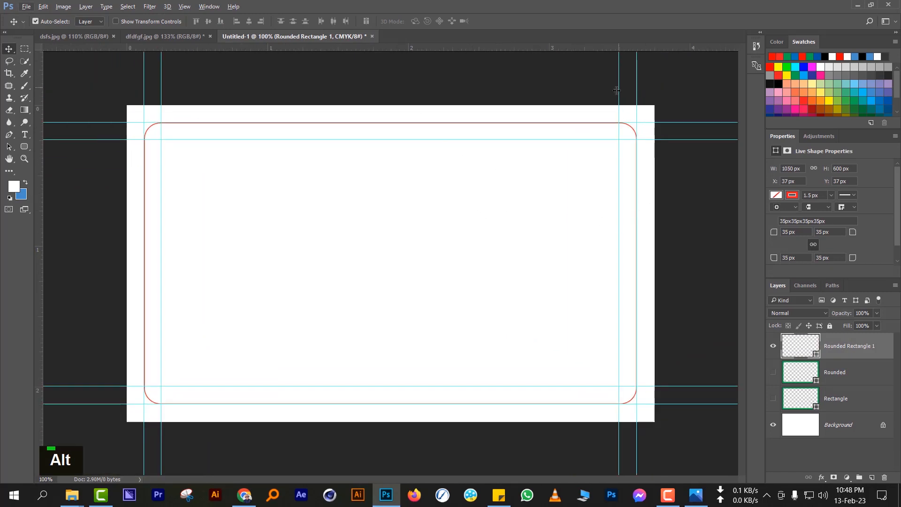
key(ctrl+apostrophe)
key(ctrl+apostrophe)
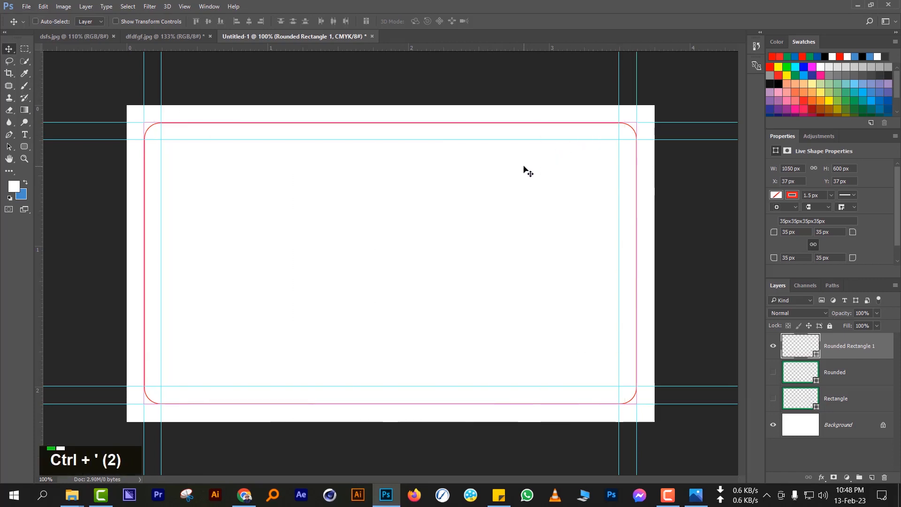
key(ctrl+semicolon)
key(ctrl+semicolon)
key(ctrl+semicolon)
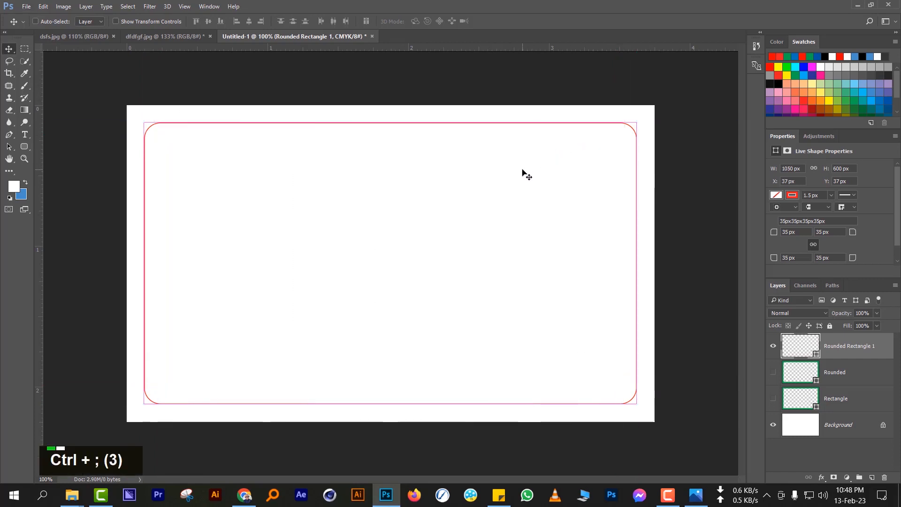
key(ctrl+semicolon)
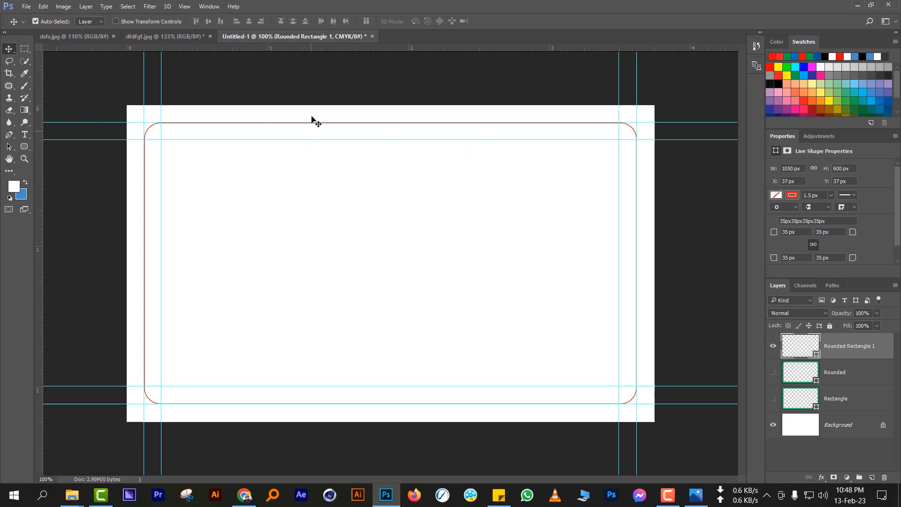
Rename the layer of the red rounded outline as Die Cut
double_click(847, 347)
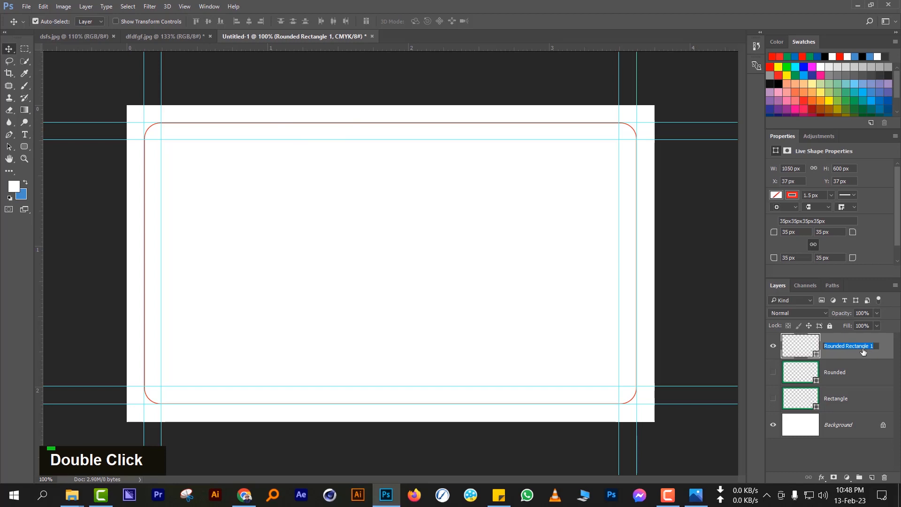
text(Die)
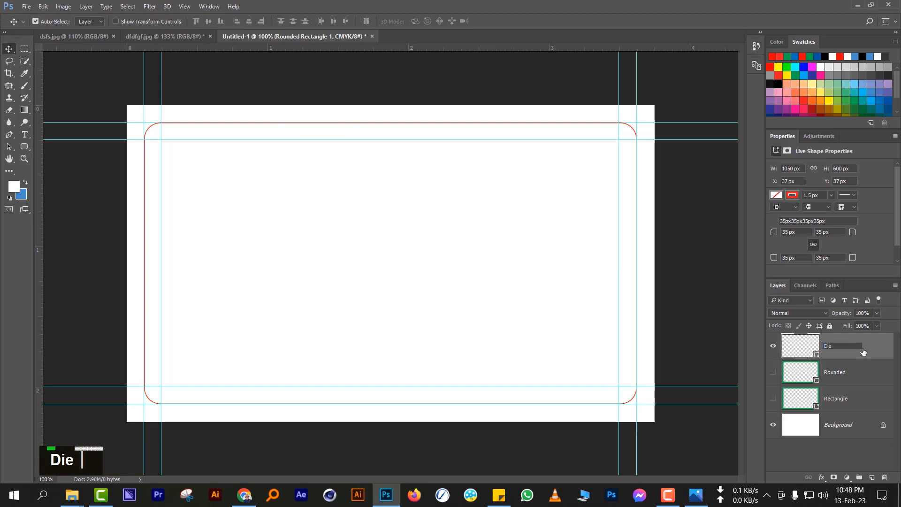
text( Cut)
key(Return)
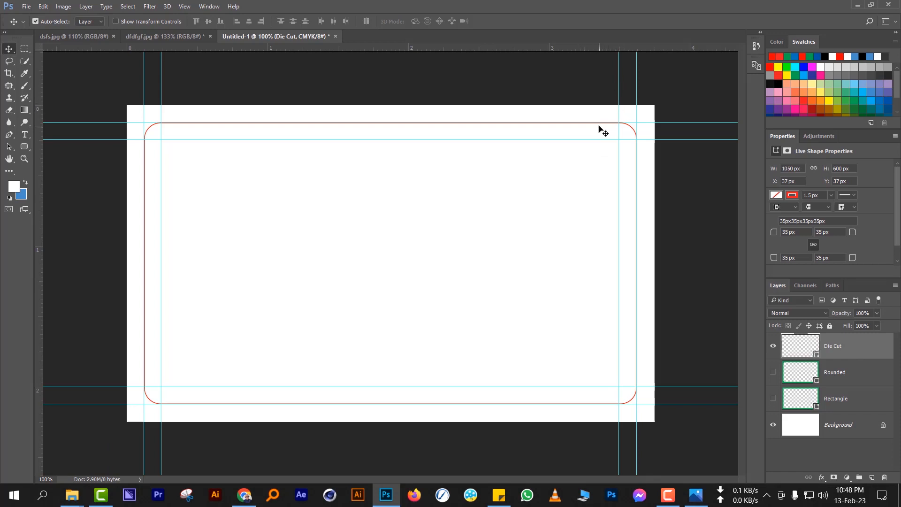
Flash the grid and switch the guides off and on to compare the outline with and without them
key(ctrl+apostrophe)
key(ctrl+apostrophe)
key(ctrl+semicolon)
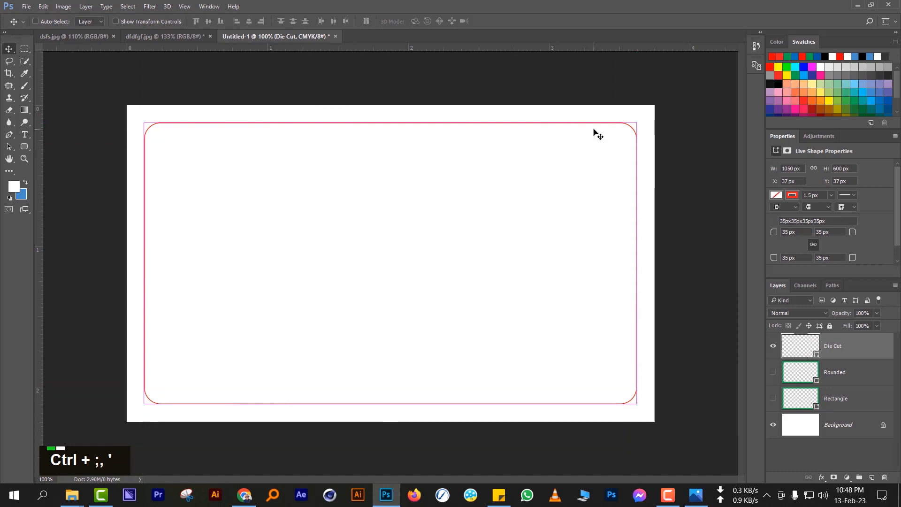
key(ctrl+semicolon)
key(ctrl+semicolon)
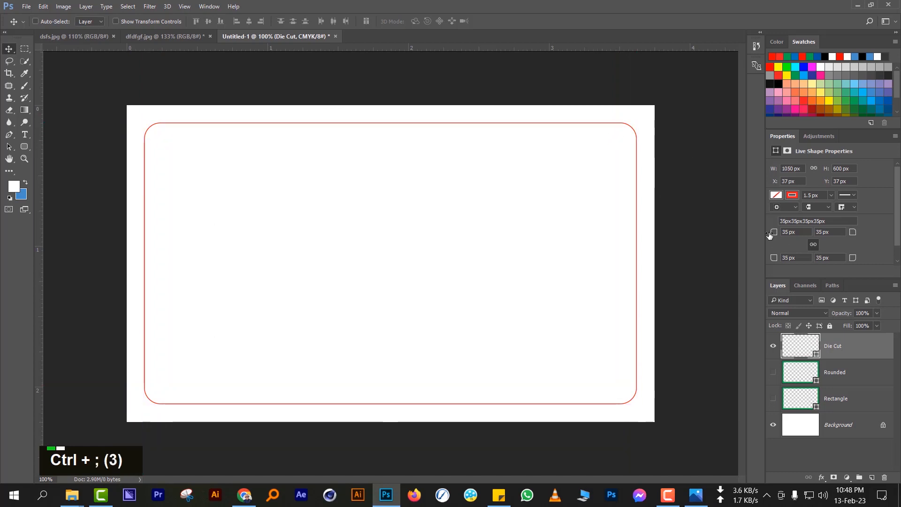
key(ctrl+semicolon)
key(ctrl+semicolon)
key(ctrl+semicolon)
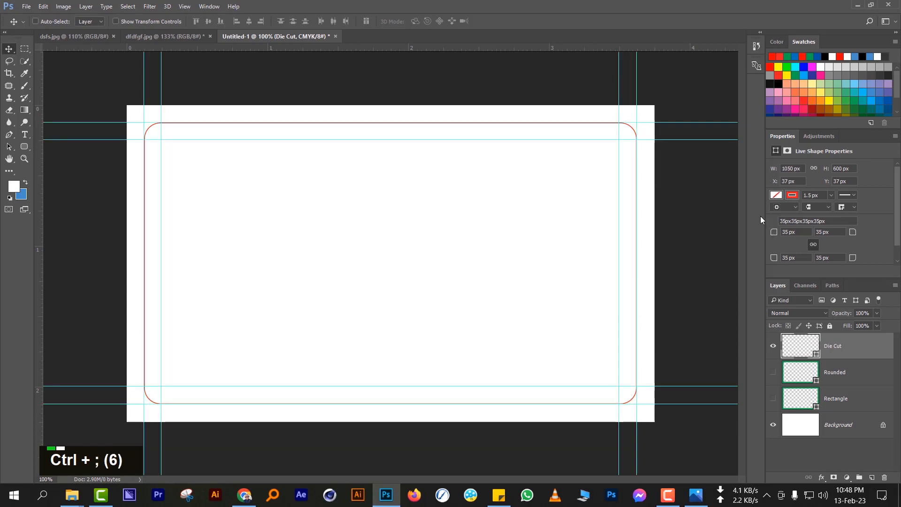
Hide the guides on the business card canvas
click(184, 6)
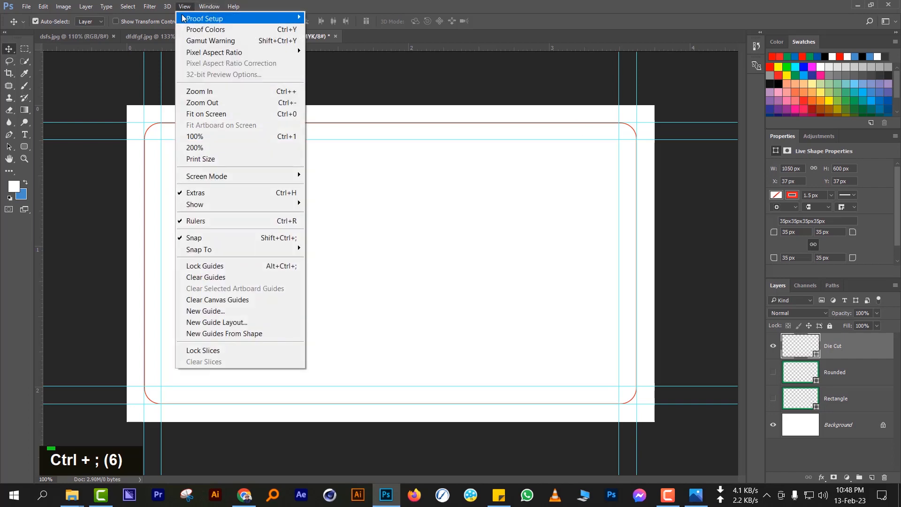
mouse_move(273, 203)
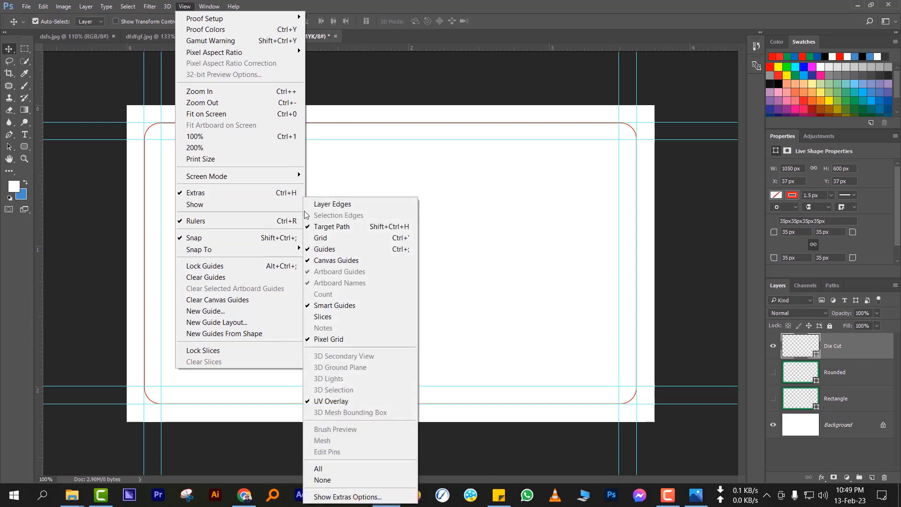
click(337, 252)
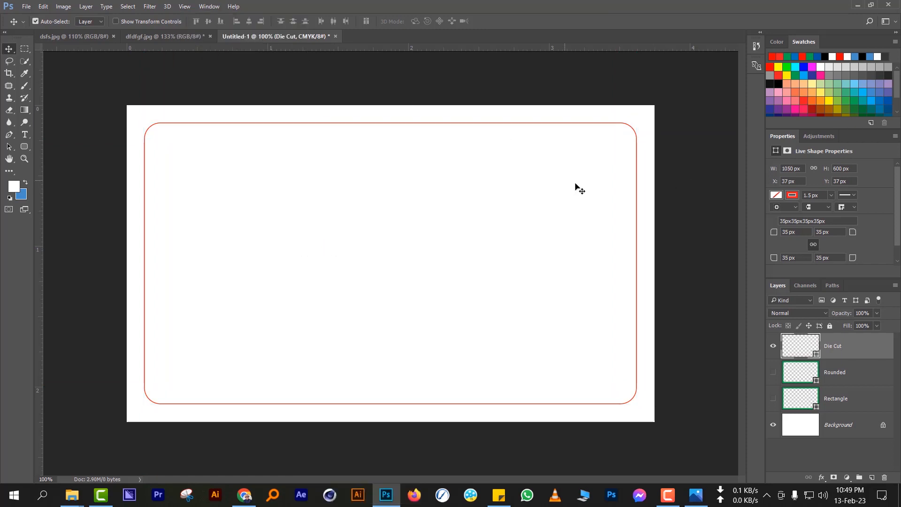
Show the grid on the canvas, undo the layer rename and hide the grid again
click(186, 9)
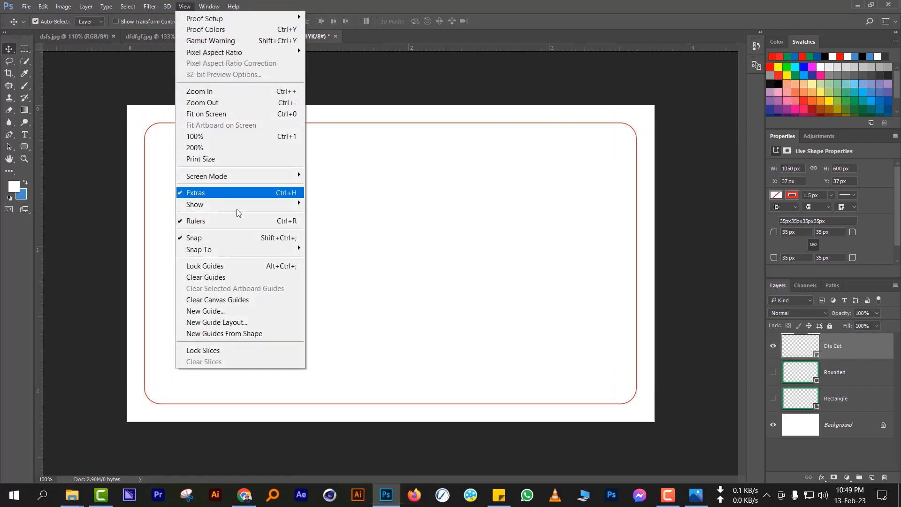
mouse_move(258, 207)
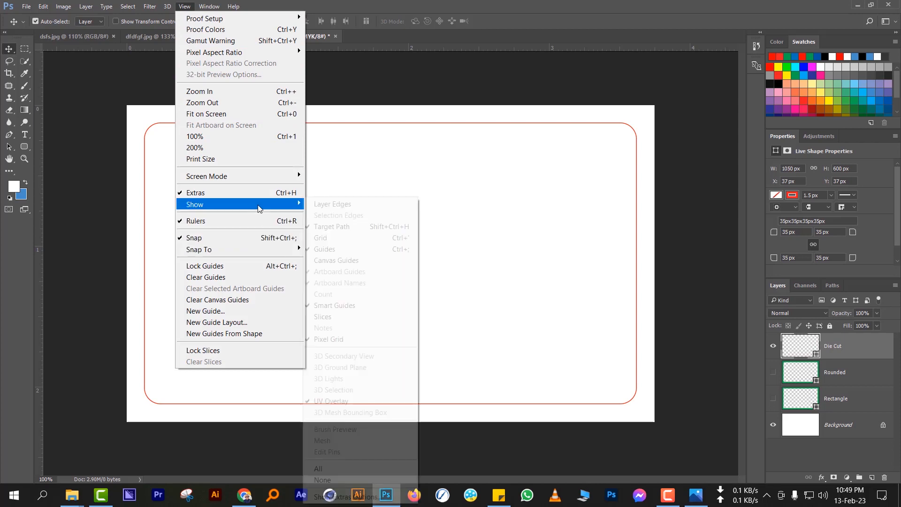
click(341, 238)
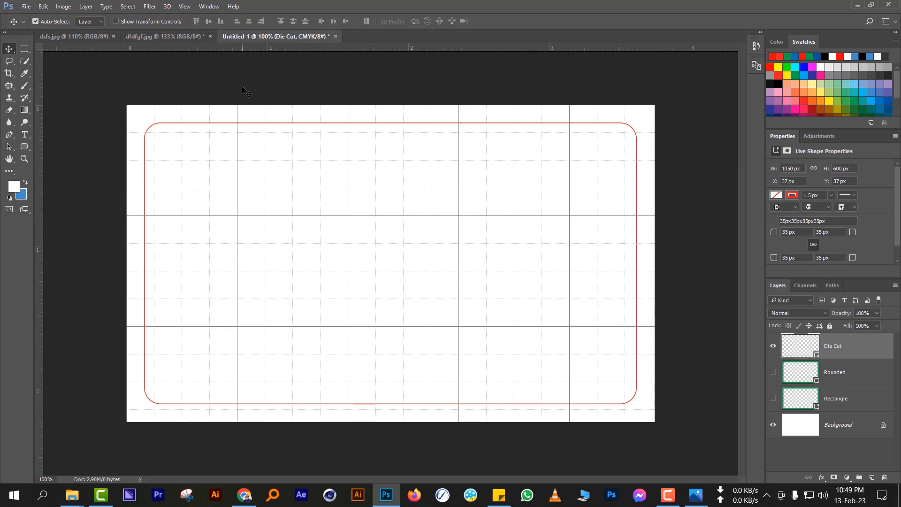
key(ctrl+z)
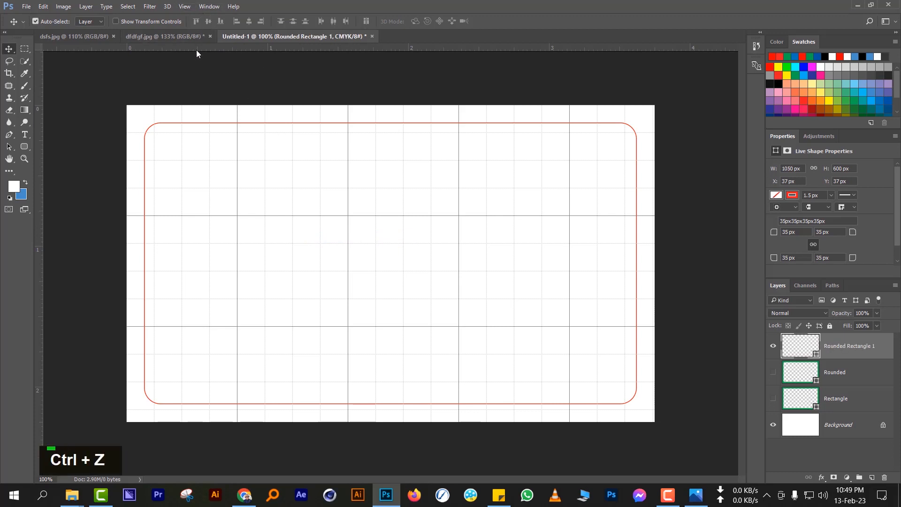
key(ctrl+apostrophe)
Turn the display of the guides back on
click(184, 6)
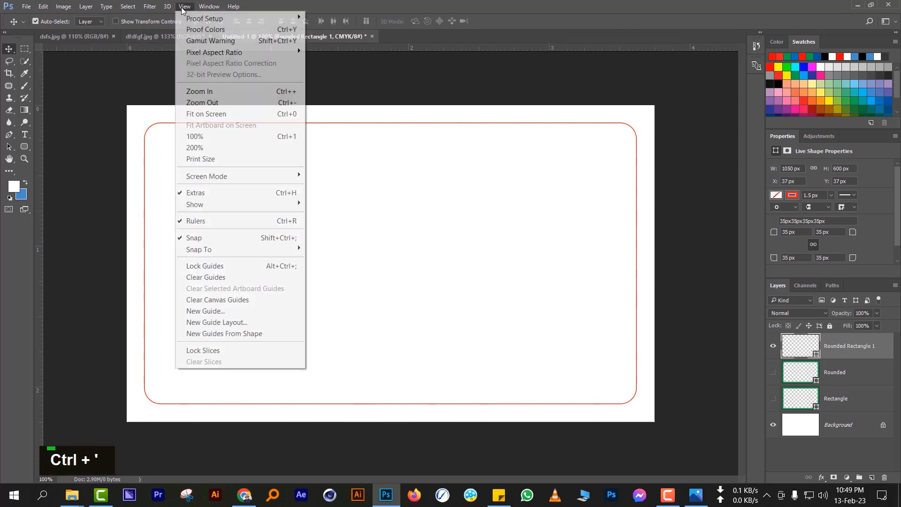
mouse_move(265, 209)
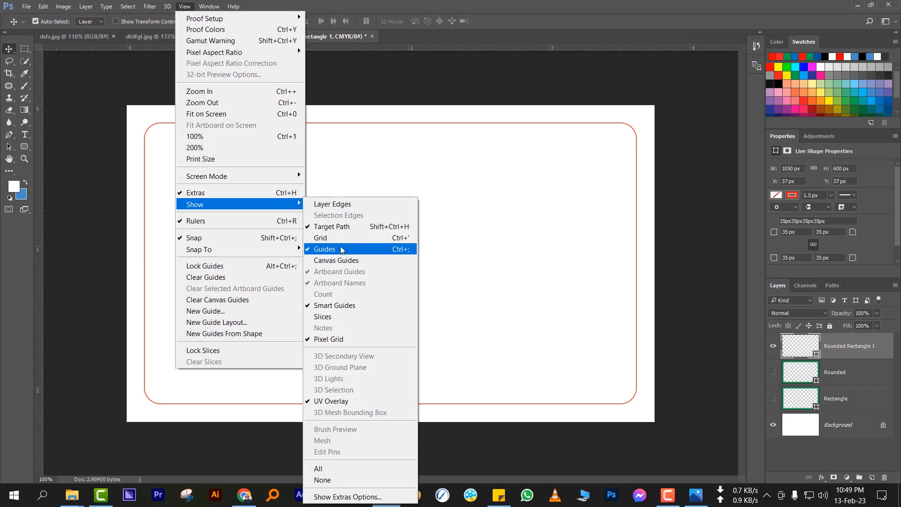
click(339, 249)
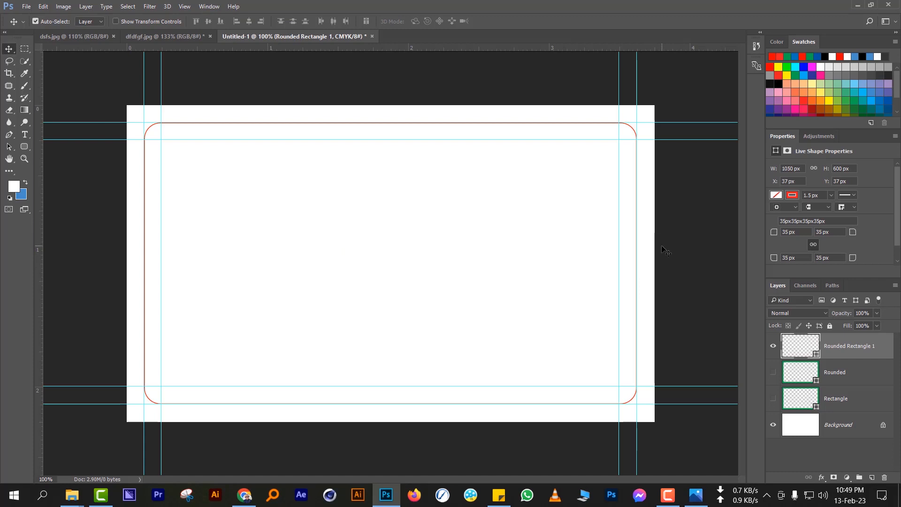
Rename the Rounded Rectangle 1 layer of the red outline as Die Cut
alt+scroll(586, 153, up, 8)
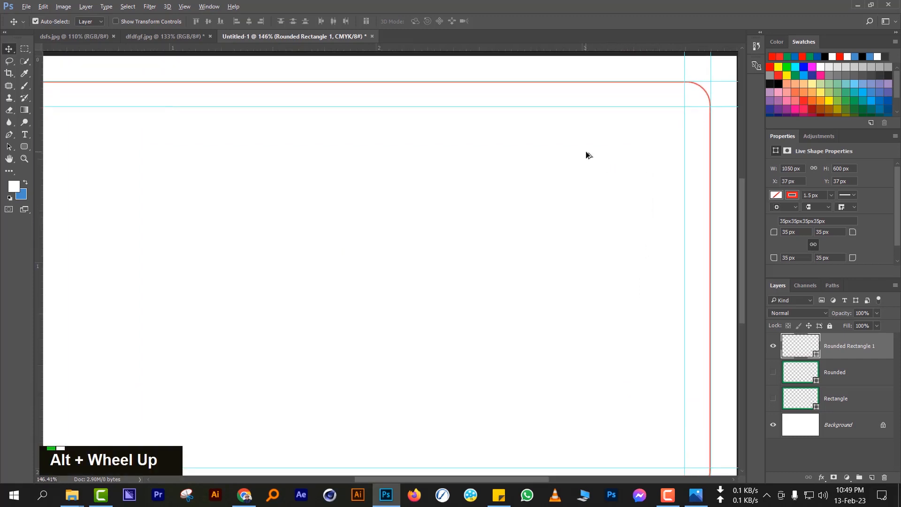
alt+scroll(587, 159, down, 8)
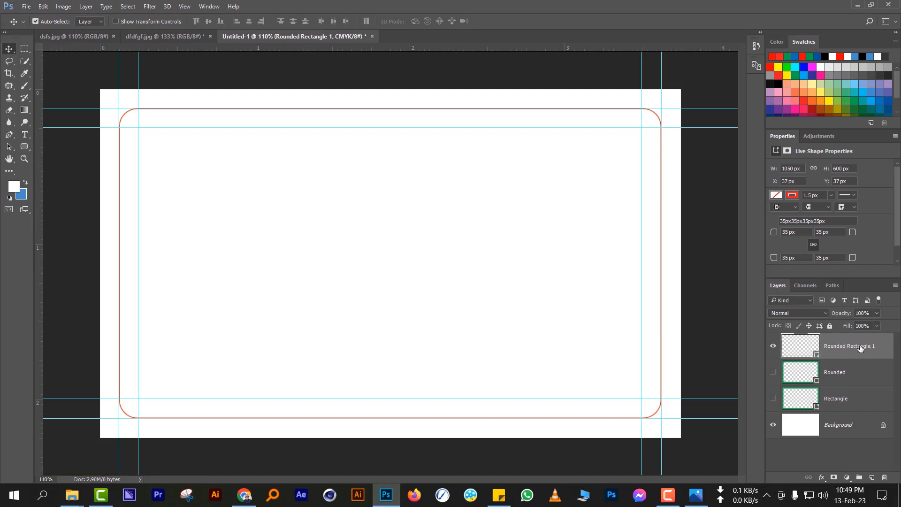
double_click(845, 347)
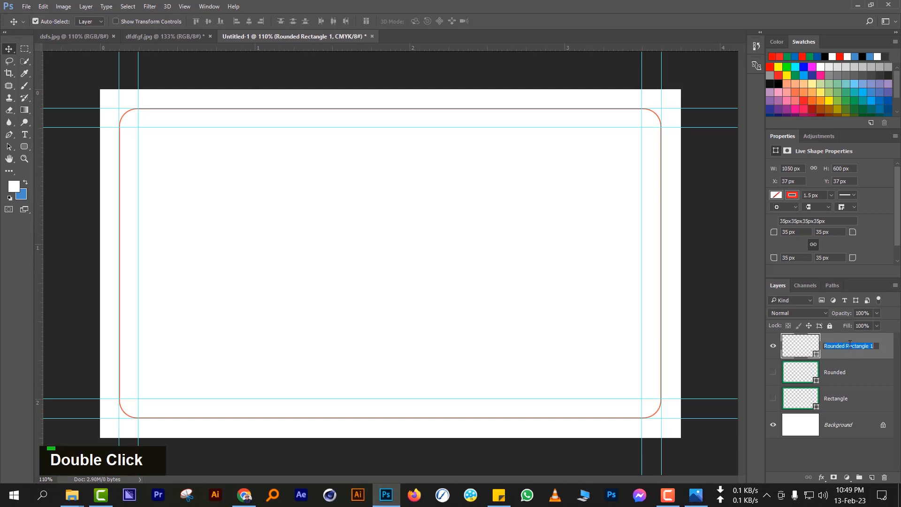
text(Die )
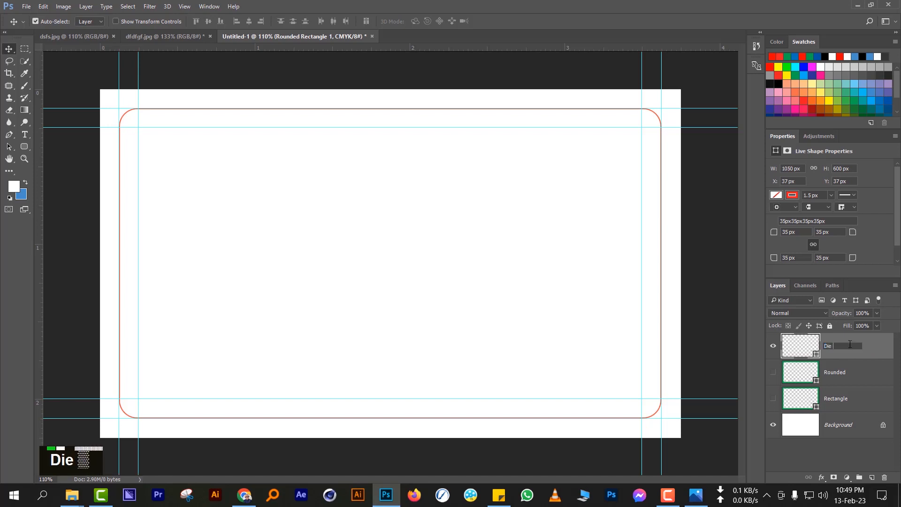
text(Cut)
key(Return)
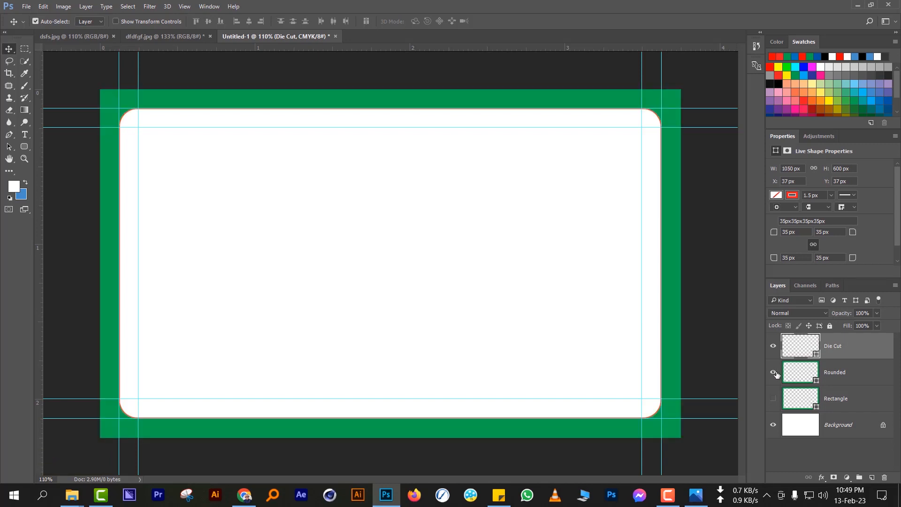
Hide the Rounded and Die Cut layers and preview the Rectangle frame on its own, leaving it hidden
click(773, 372)
click(774, 399)
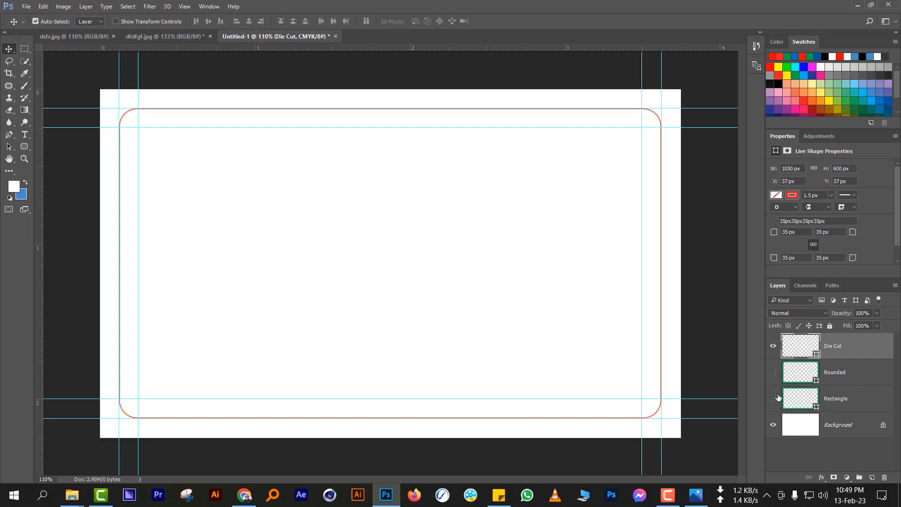
click(773, 346)
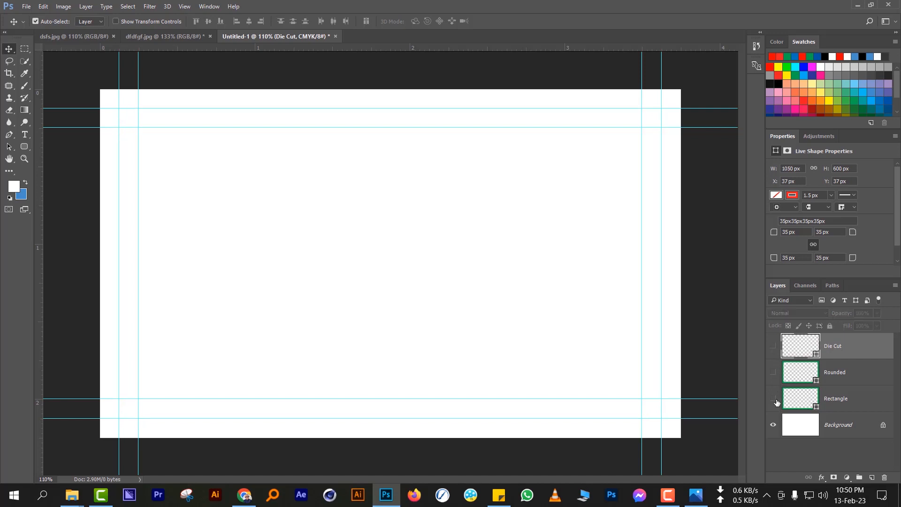
click(774, 399)
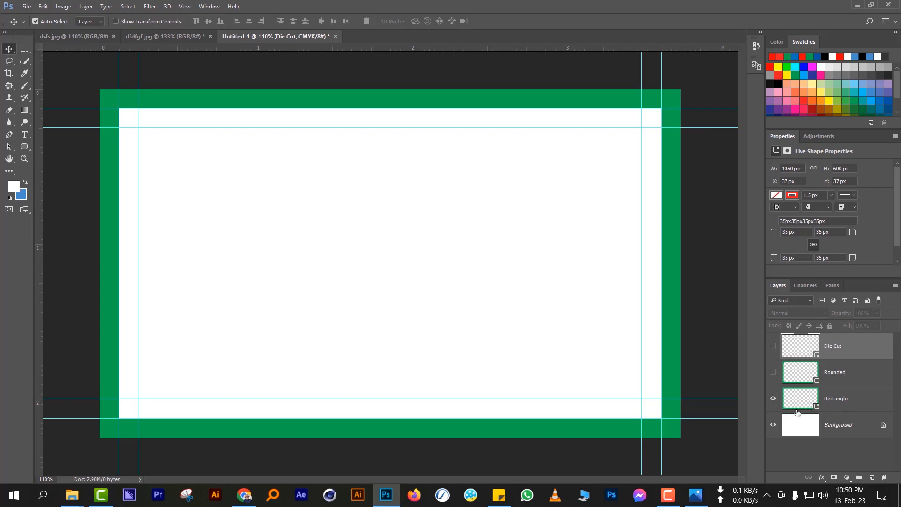
click(774, 400)
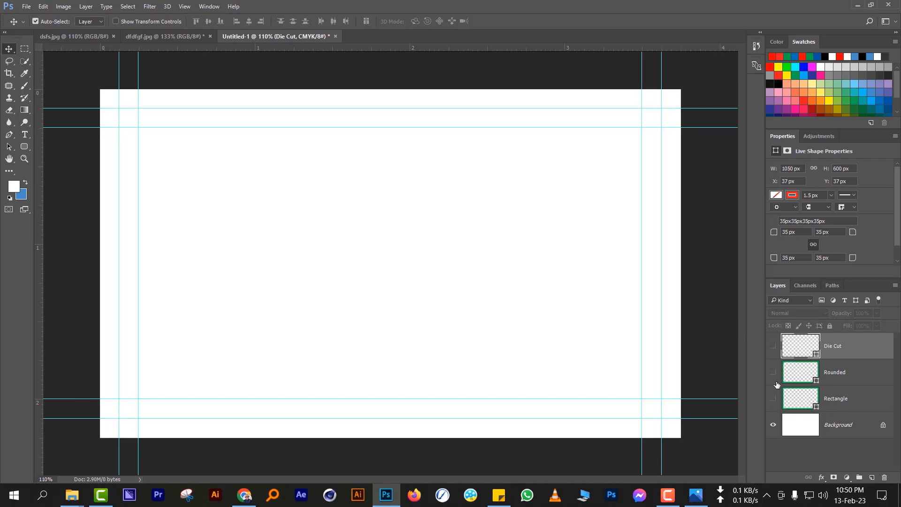
Toggle the Rounded frame and the Die Cut outline to preview them together, leaving both layers visible
click(774, 372)
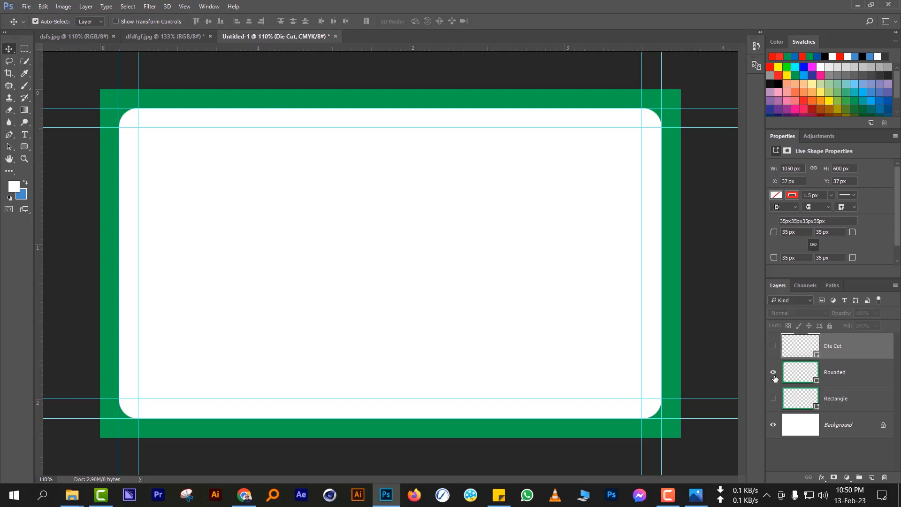
click(773, 349)
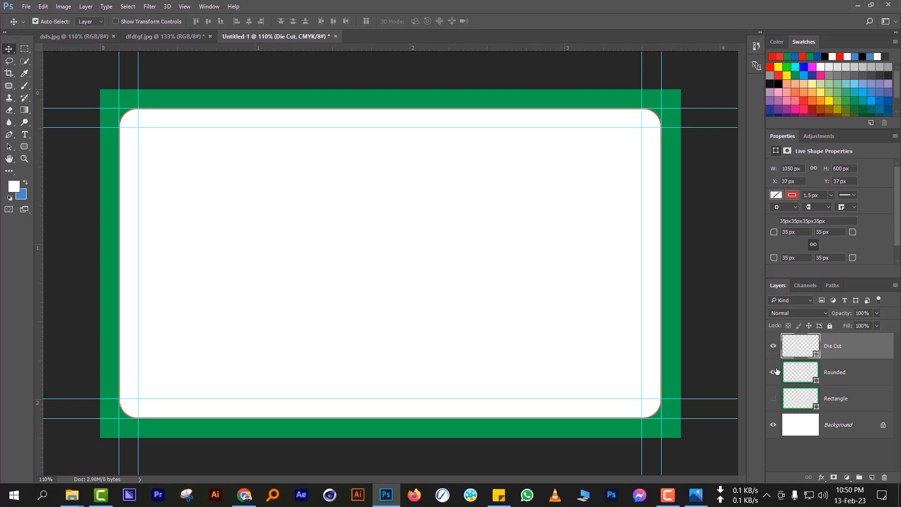
click(773, 349)
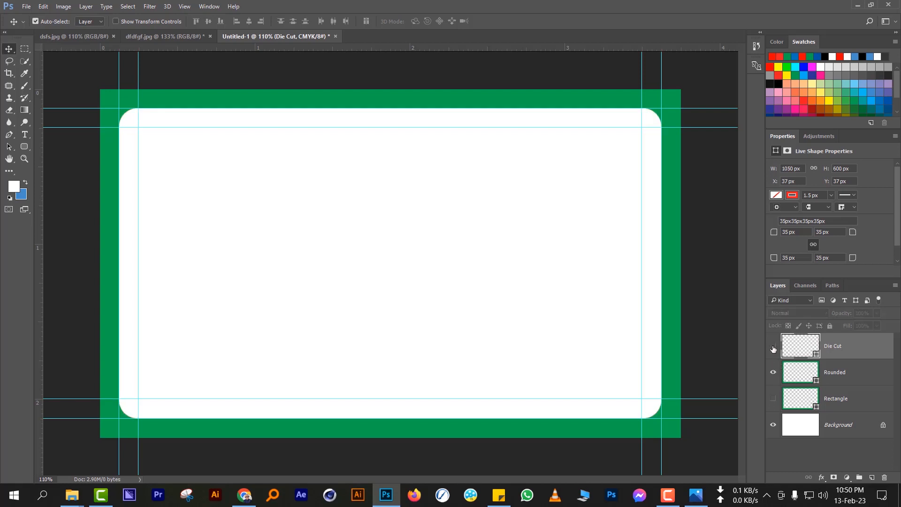
click(774, 349)
click(774, 349)
click(774, 372)
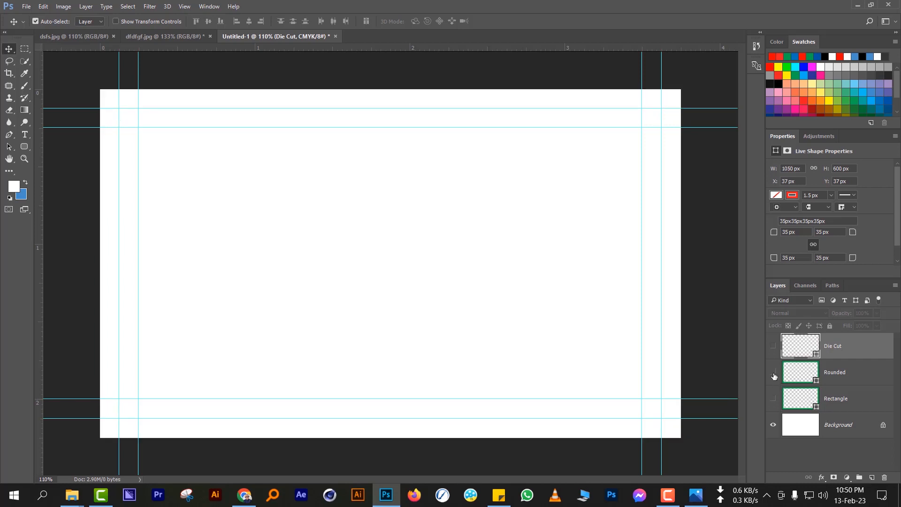
click(777, 349)
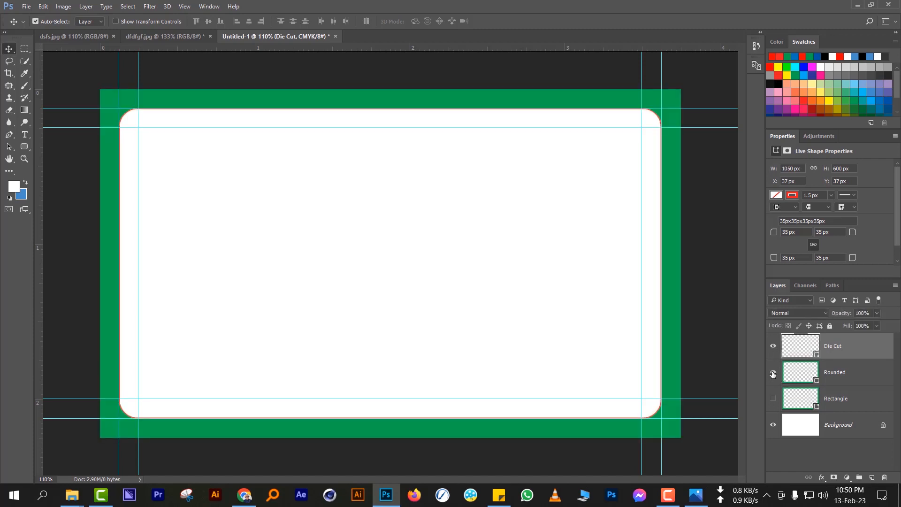
Put the Rounded and Rectangle layers together into a new layer group
click(830, 380)
shift+click(839, 404)
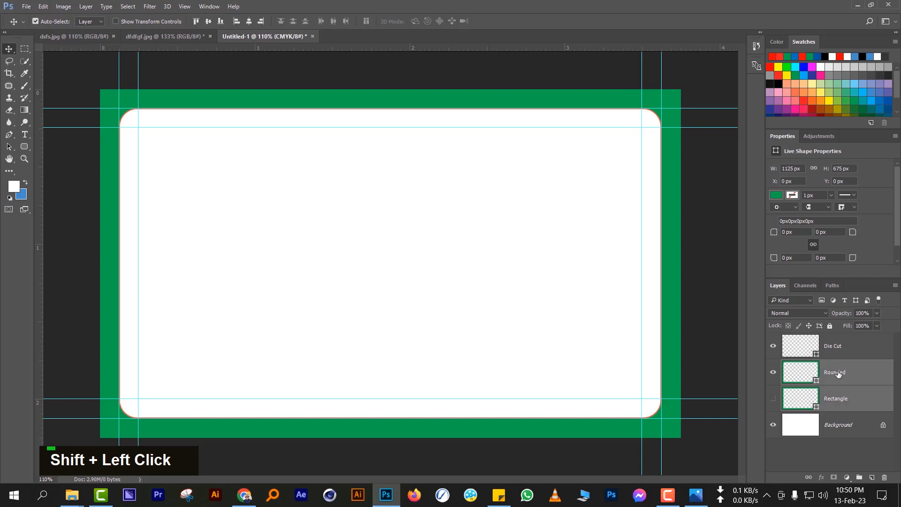
shift+click(840, 374)
shift+click(845, 400)
click(859, 478)
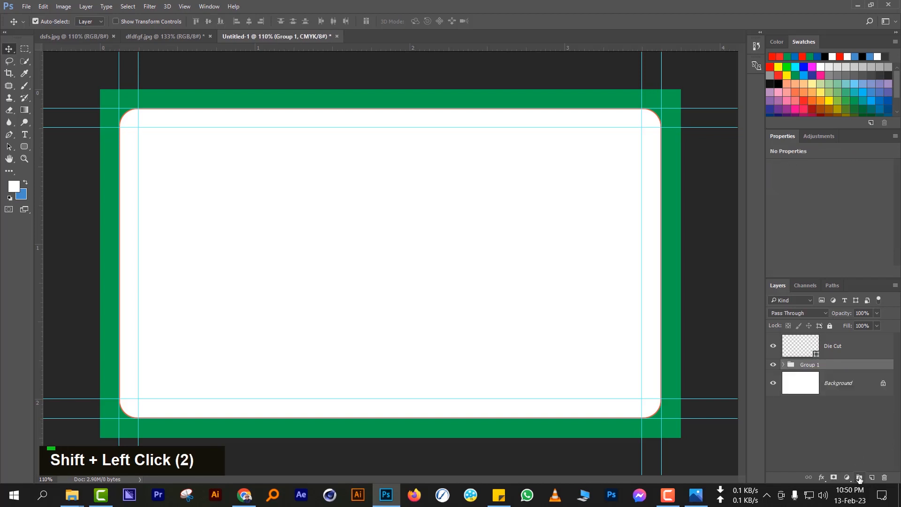
Rename the group holding the Rounded and Rectangle layers as Bleed & Trip
double_click(812, 366)
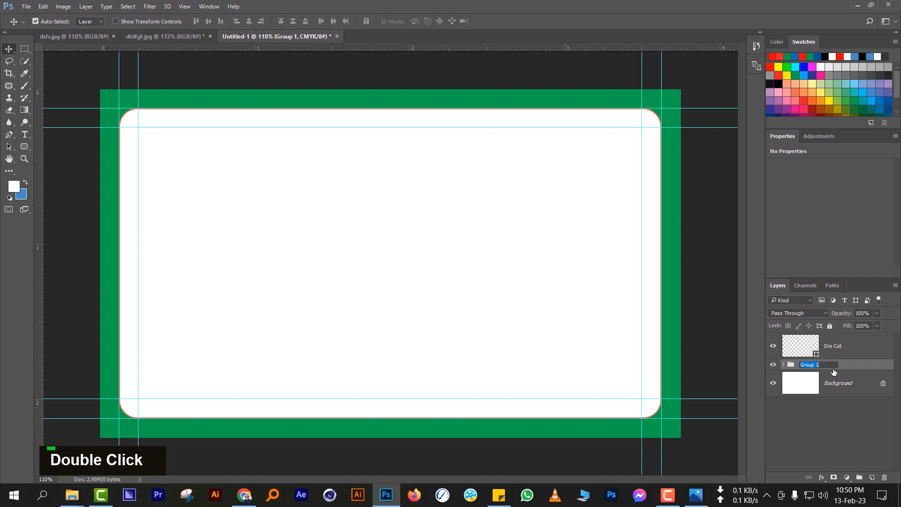
text(Bleed)
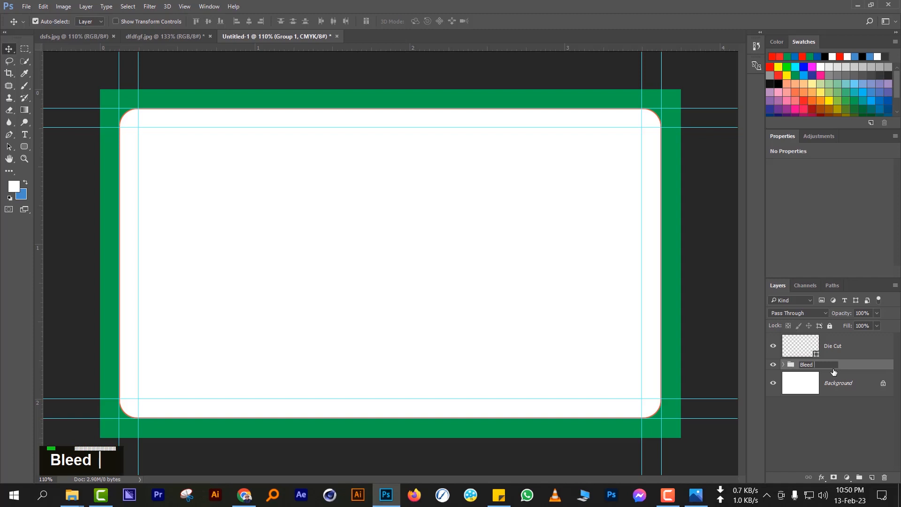
text( &)
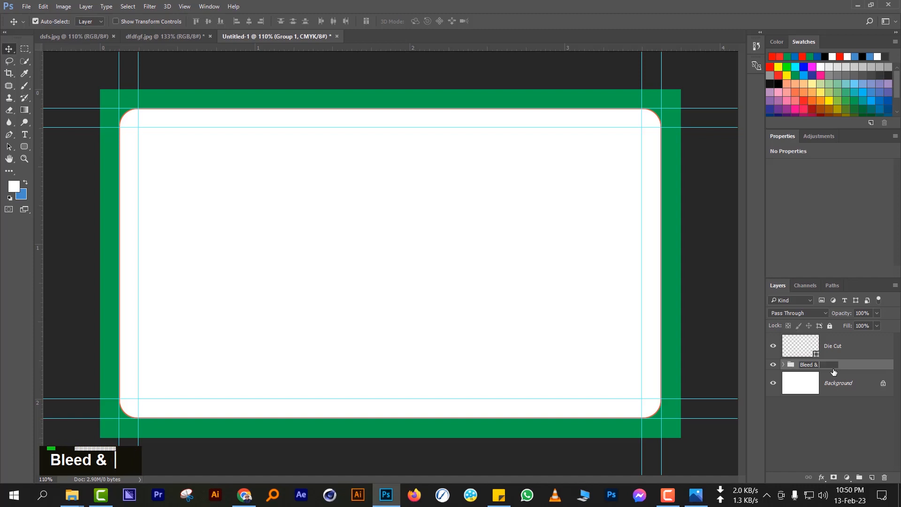
text( t)
key(BackSpace)
text(Trip)
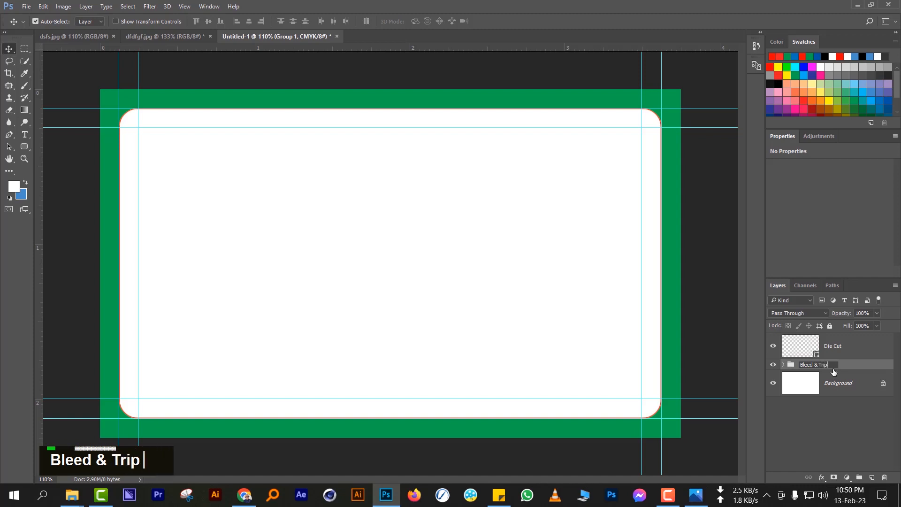
key(Return)
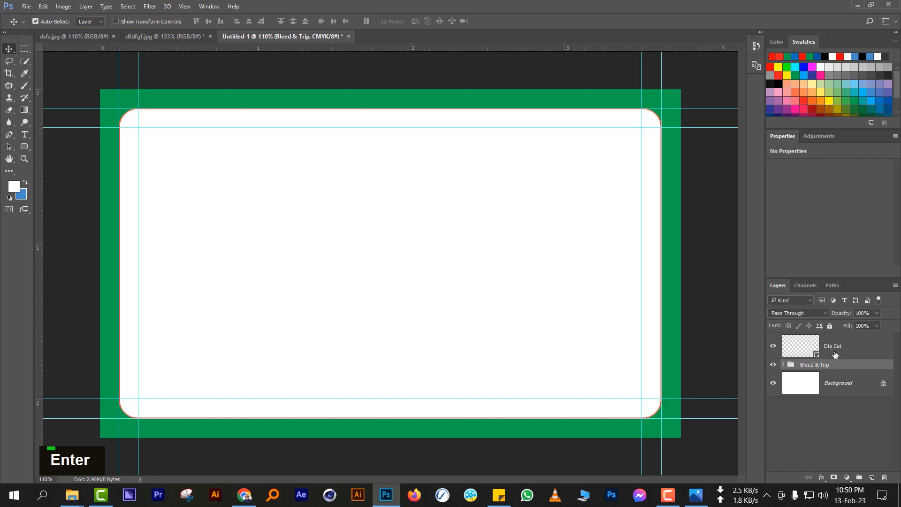
Create another layer group at the head of the layer stack and name it Die Cut
click(847, 431)
click(860, 478)
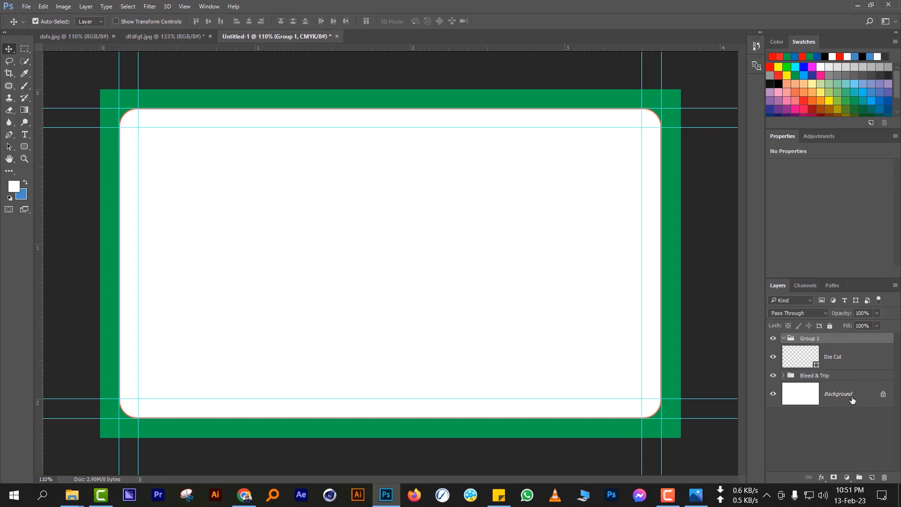
double_click(812, 339)
text(D)
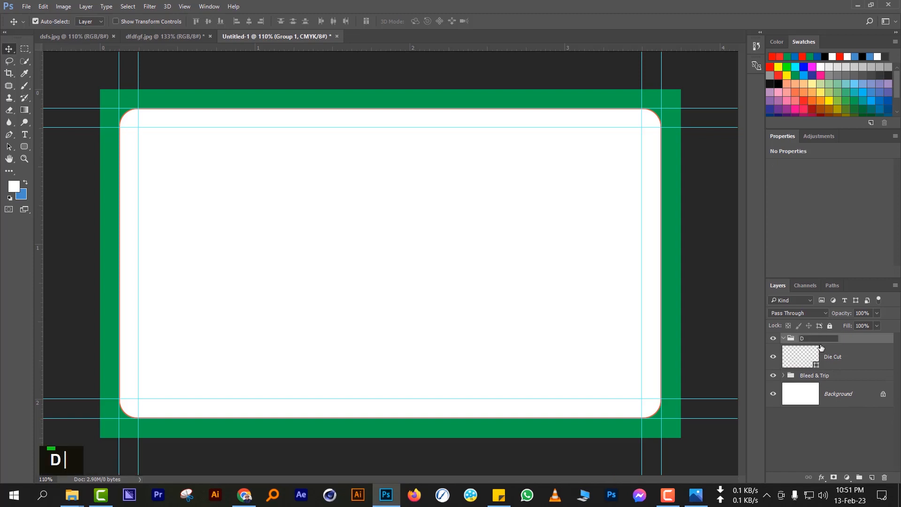
text(ie Cut)
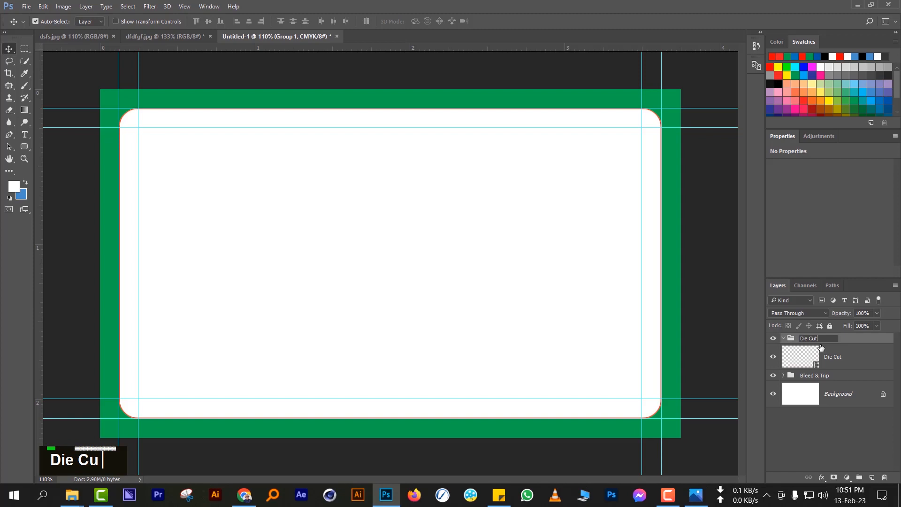
key(Return)
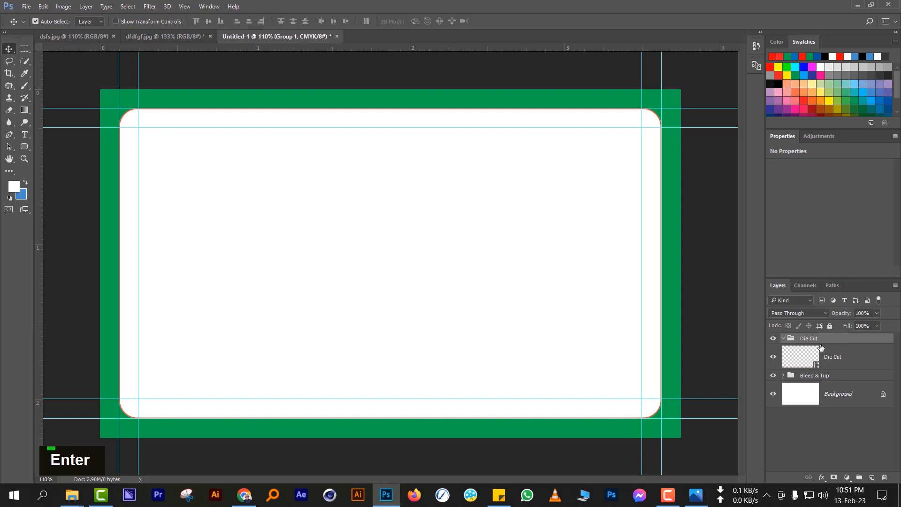
Move the Die Cut outline layer into the Die Cut group and collapse the group
click(833, 357)
drag(833, 358, 829, 339)
click(784, 338)
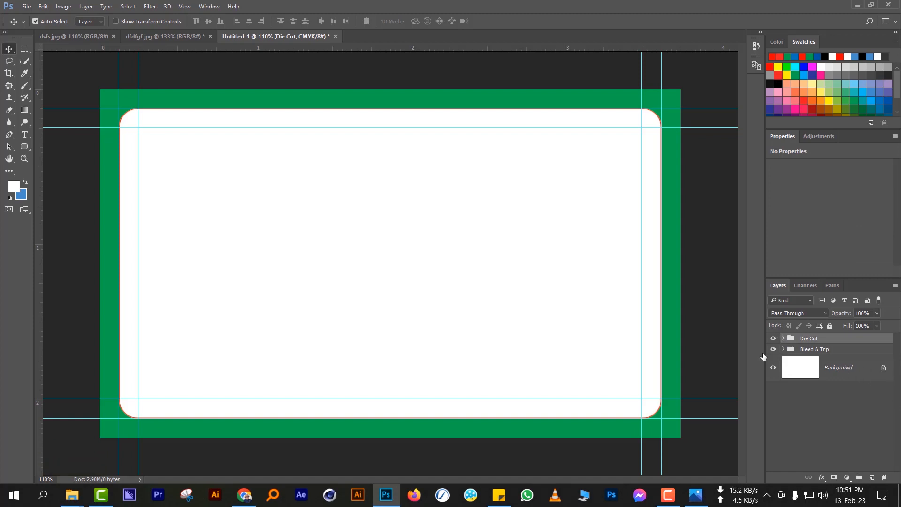
Hide both the Die Cut and the Bleed & Trip groups
scroll(563, 240, down, 1)
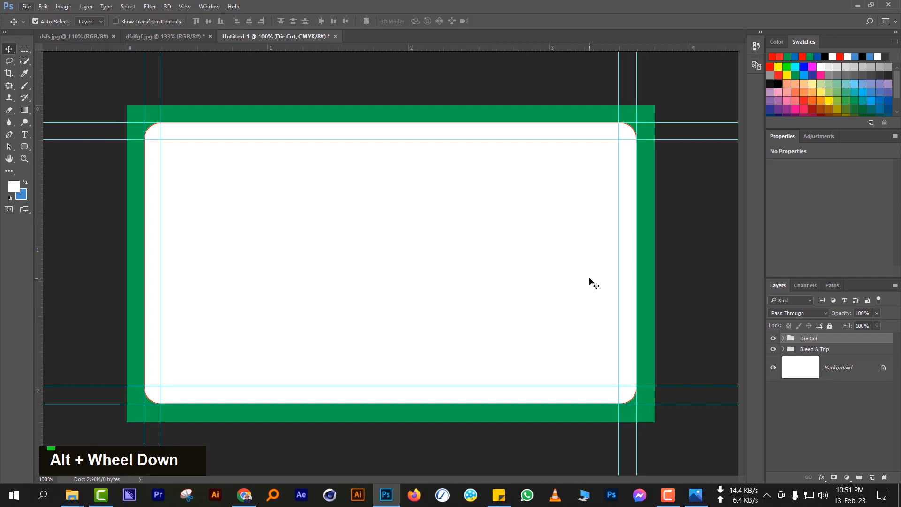
click(774, 340)
click(774, 350)
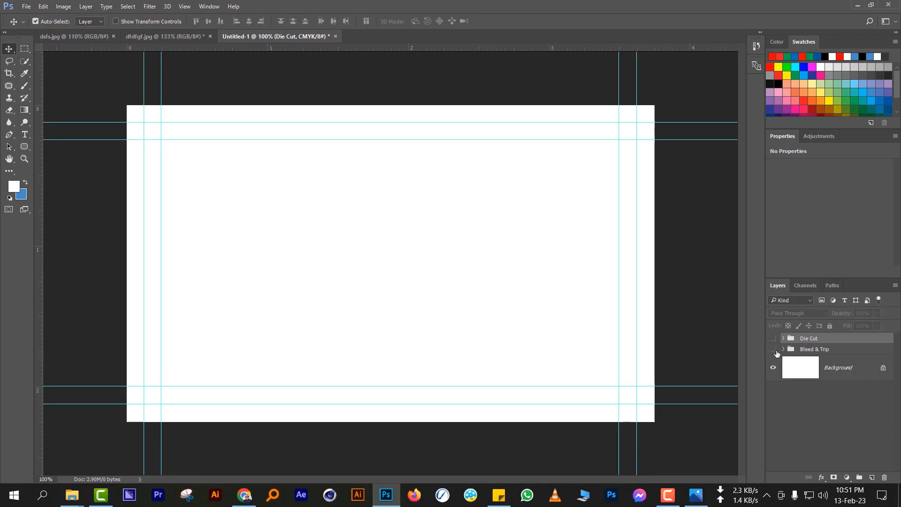
Preview the frames inside the Bleed & Trip group and the Die Cut group by toggling their visibility, leaving both groups hidden and collapsed
click(783, 350)
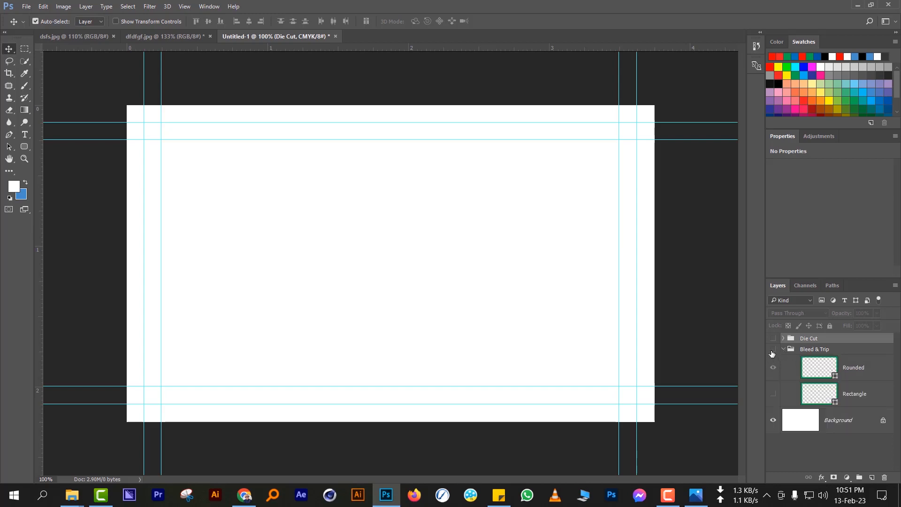
click(773, 349)
click(773, 367)
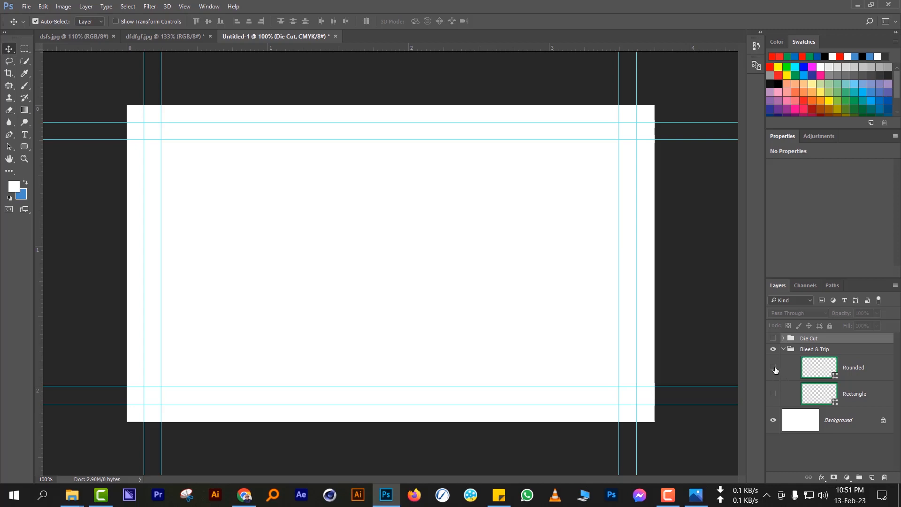
click(773, 368)
click(773, 368)
click(774, 395)
click(774, 350)
click(784, 350)
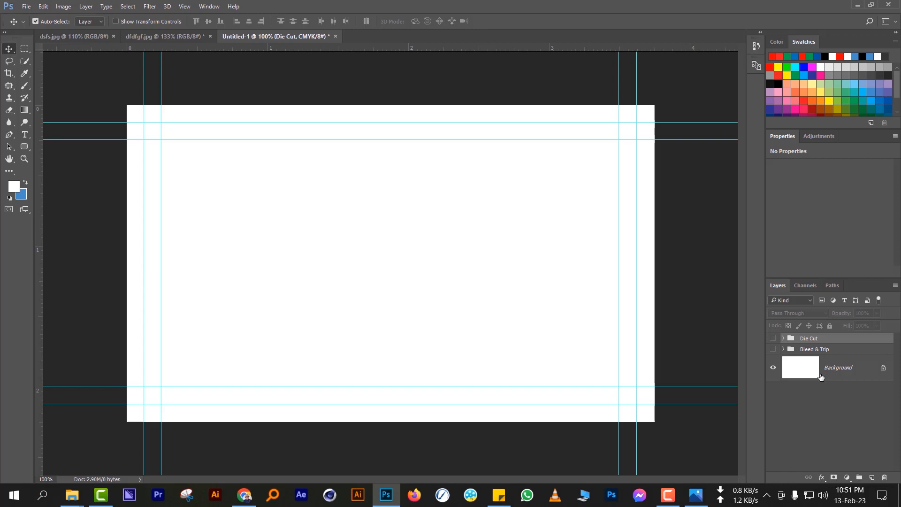
click(773, 338)
click(773, 338)
Switch to Chrome, examine the orientation of cards in the vertical business card image results, and return to Photoshop
click(859, 6)
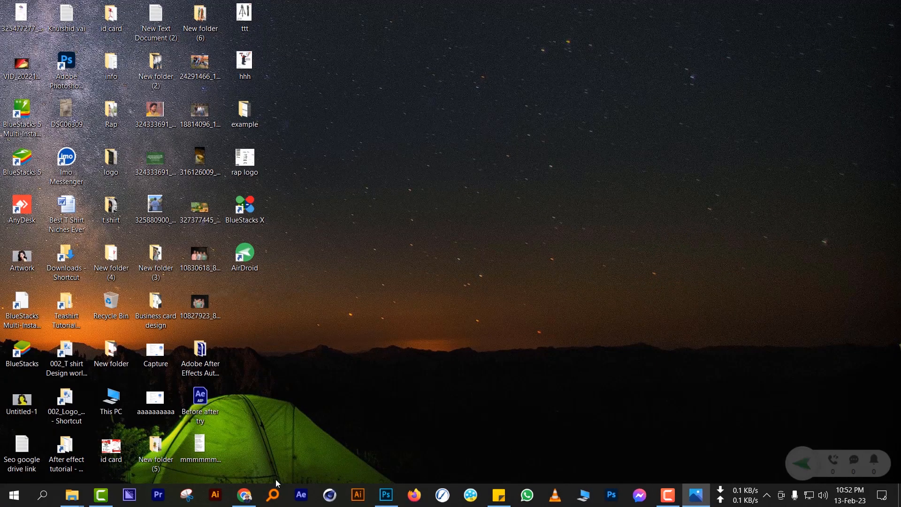
click(245, 496)
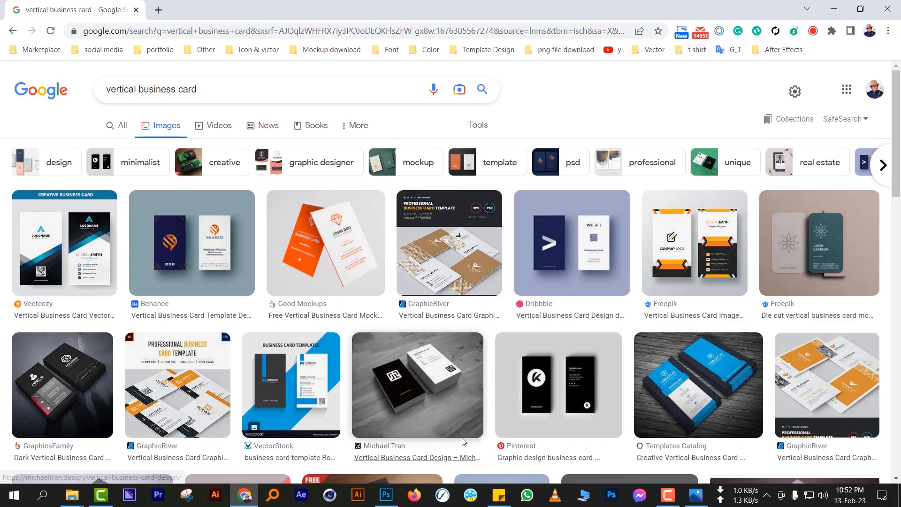
key(alt+Tab)
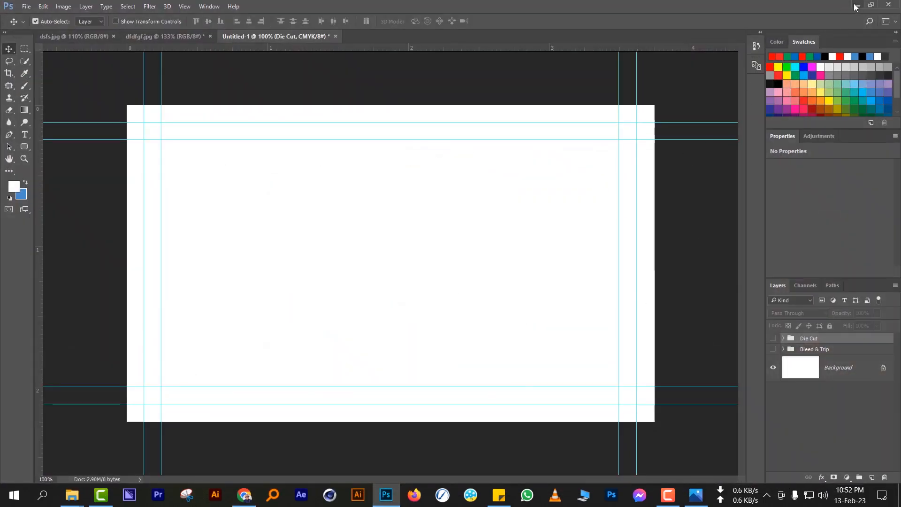
click(857, 7)
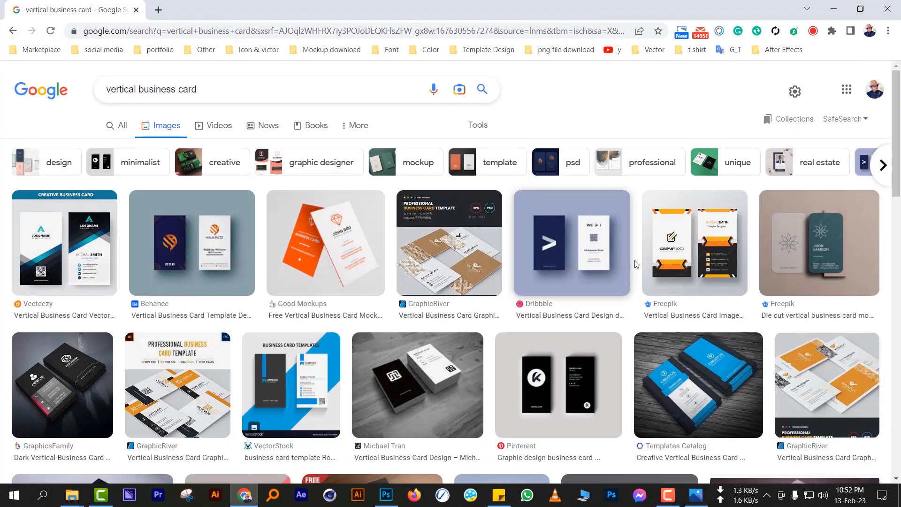
click(386, 496)
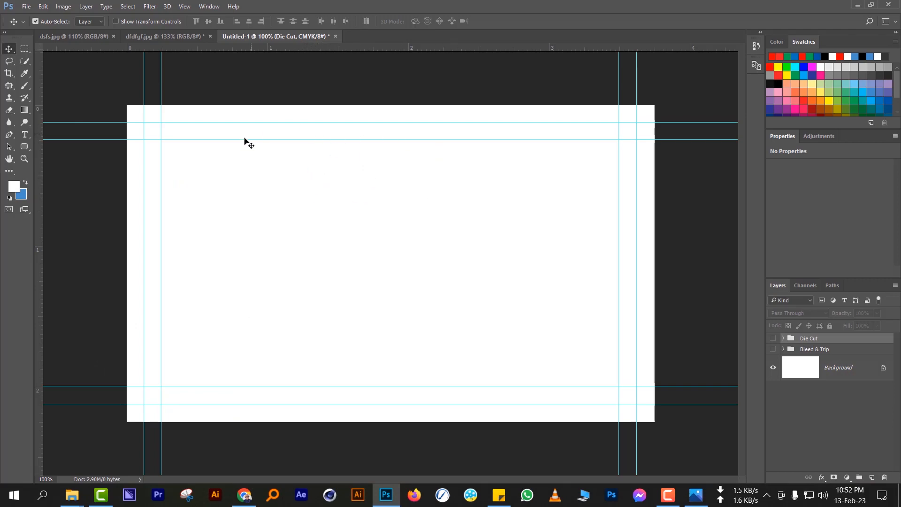
click(858, 5)
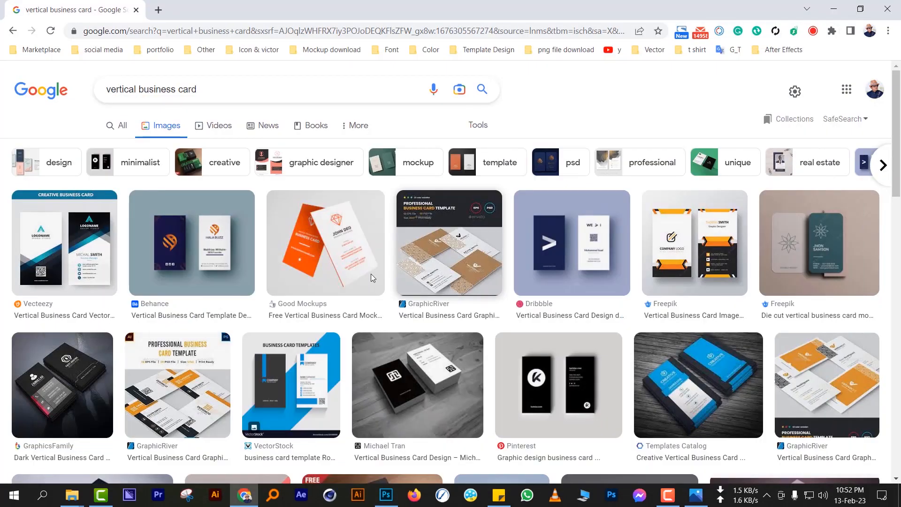
scroll(238, 273, down, 2)
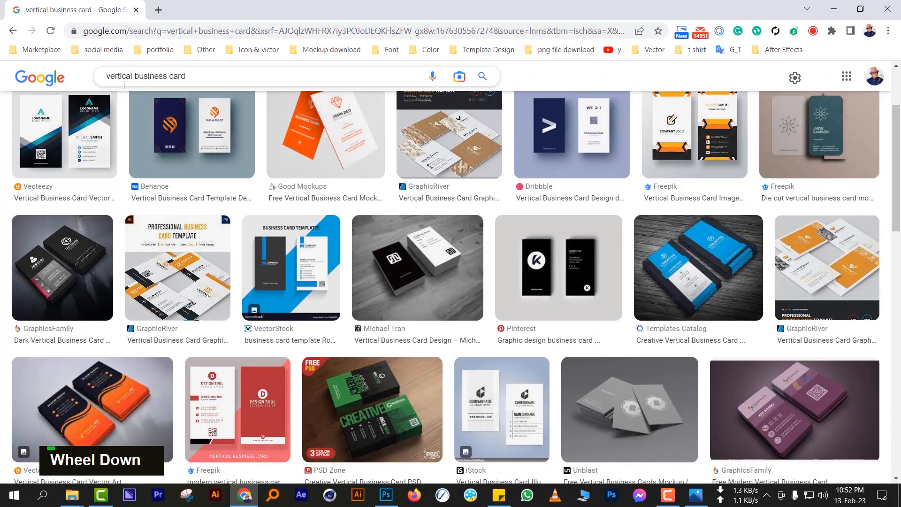
scroll(516, 236, down, 3)
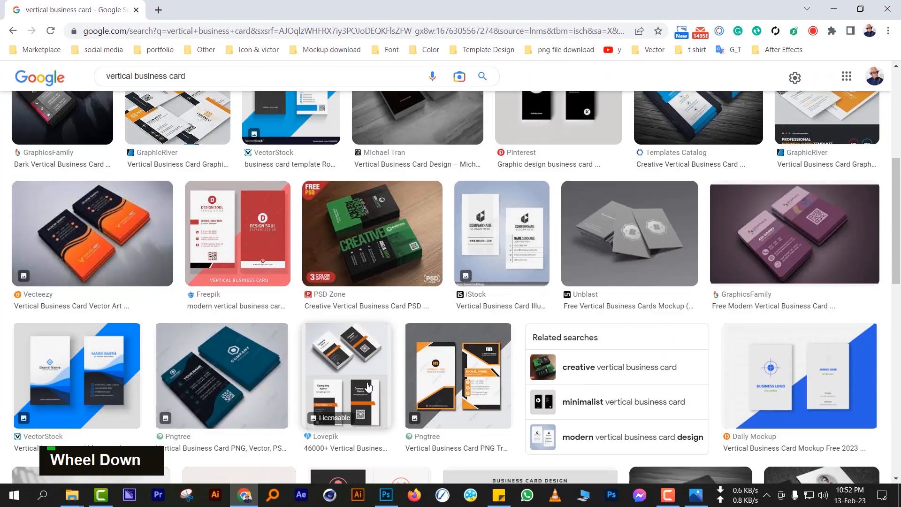
scroll(369, 387, down, 5)
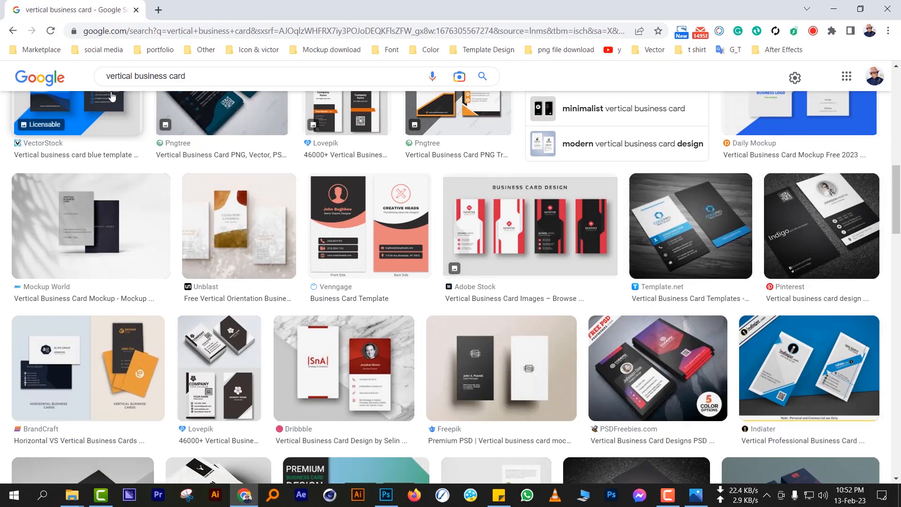
scroll(511, 282, up, 10)
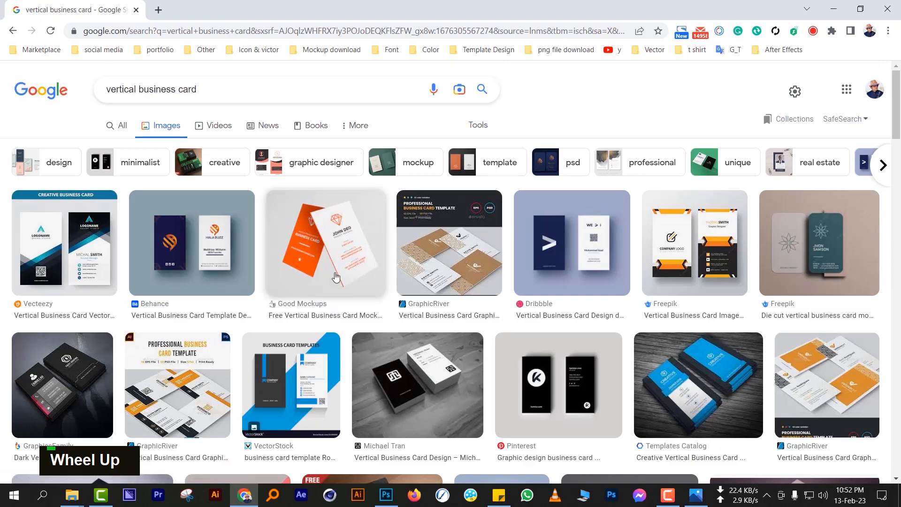
click(386, 495)
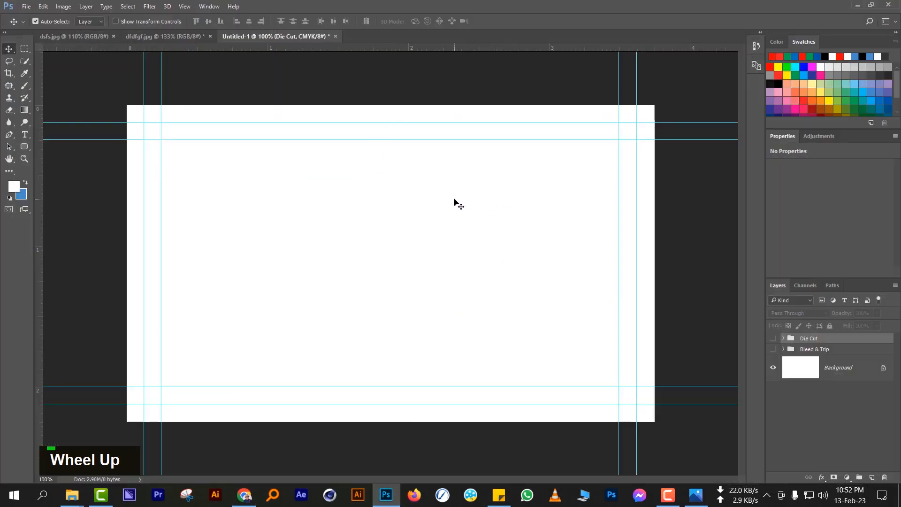
Try rotating the canvas 90° clockwise for a vertical card layout, and undo the rotation
click(64, 6)
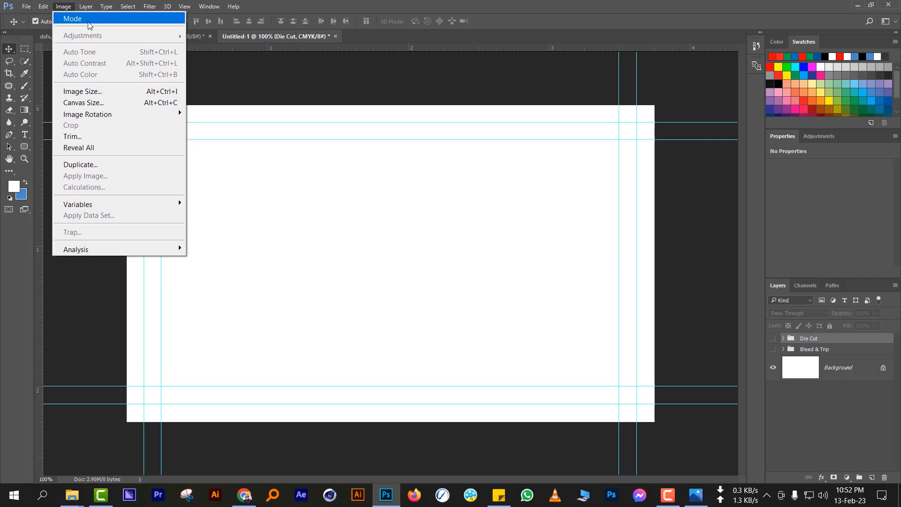
click(63, 5)
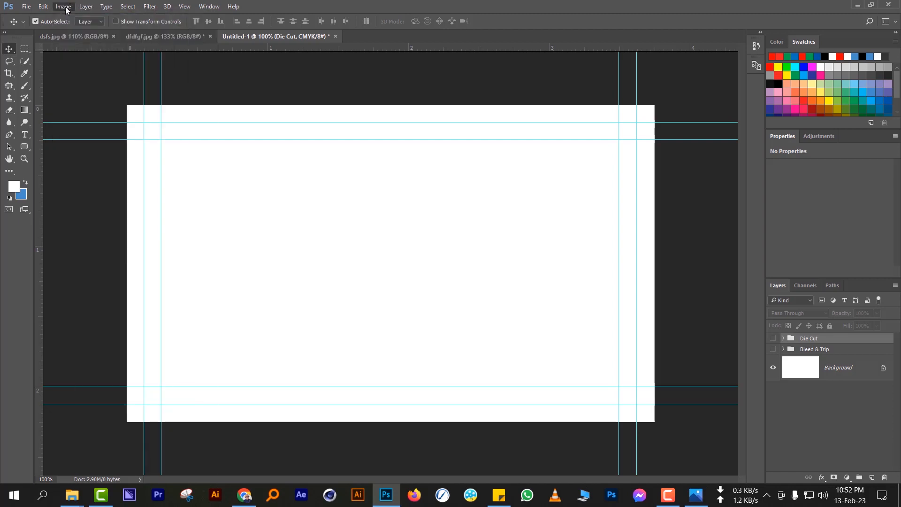
click(63, 5)
mouse_move(131, 120)
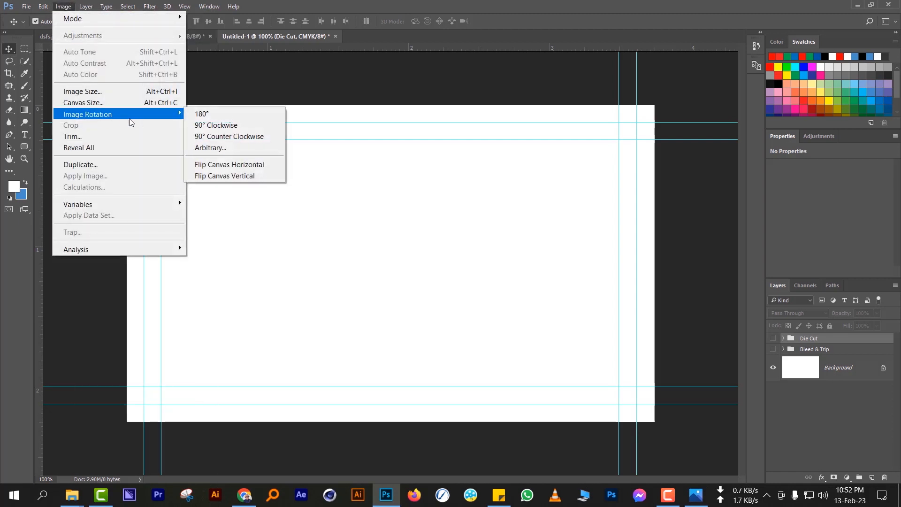
click(234, 126)
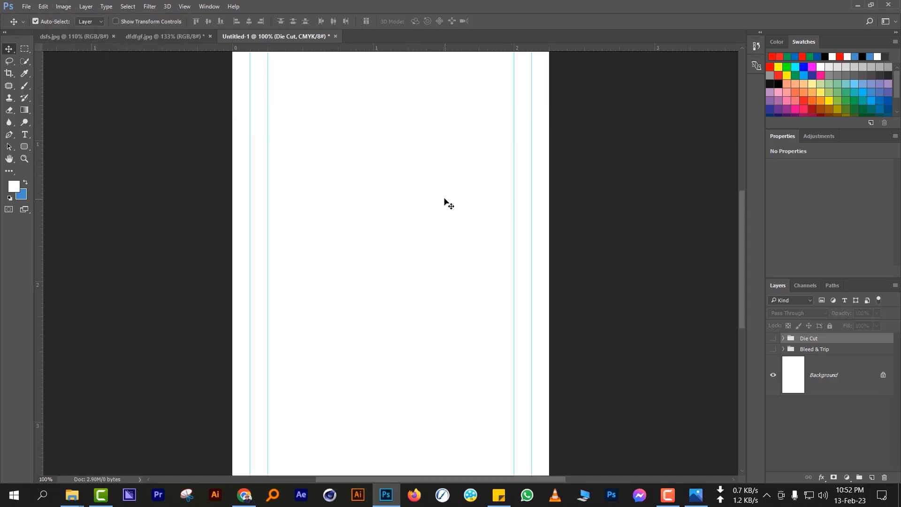
alt+scroll(446, 202, down, 3)
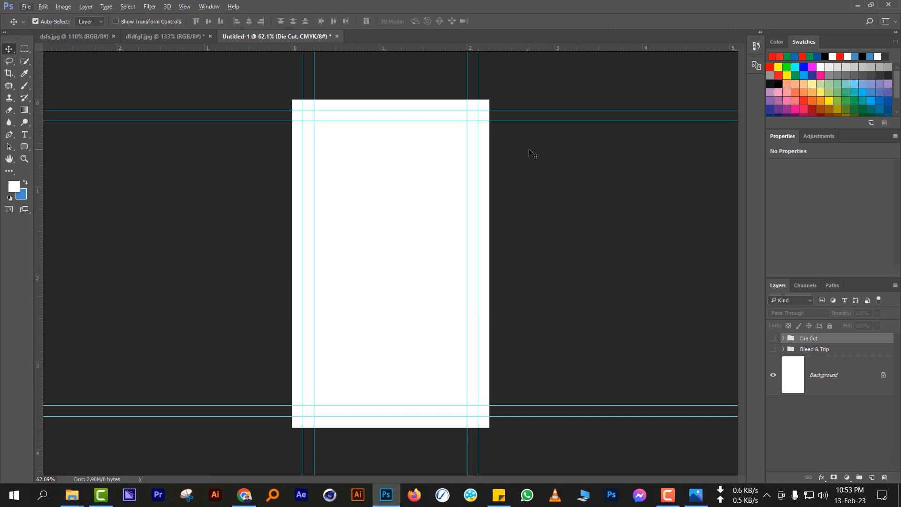
key(ctrl+z)
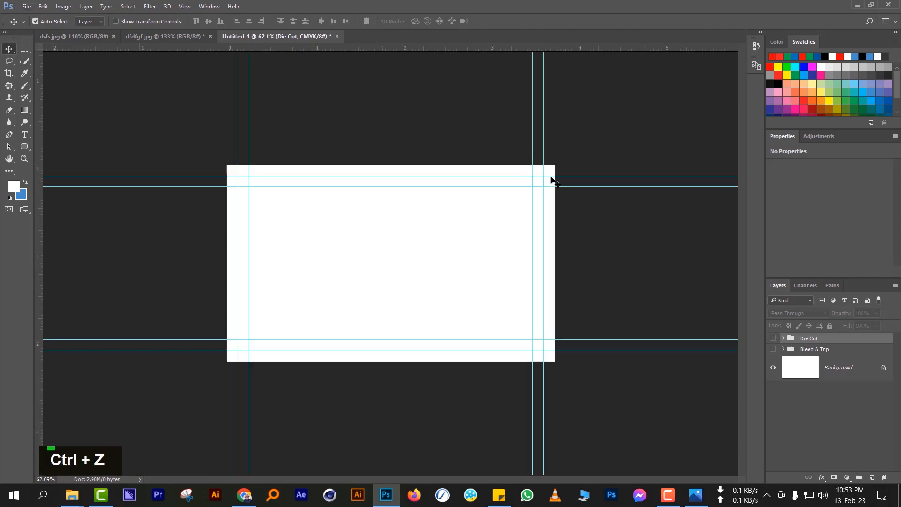
Open the Save As dialog for the card template and dismiss it without saving
key(ctrl+shift+s)
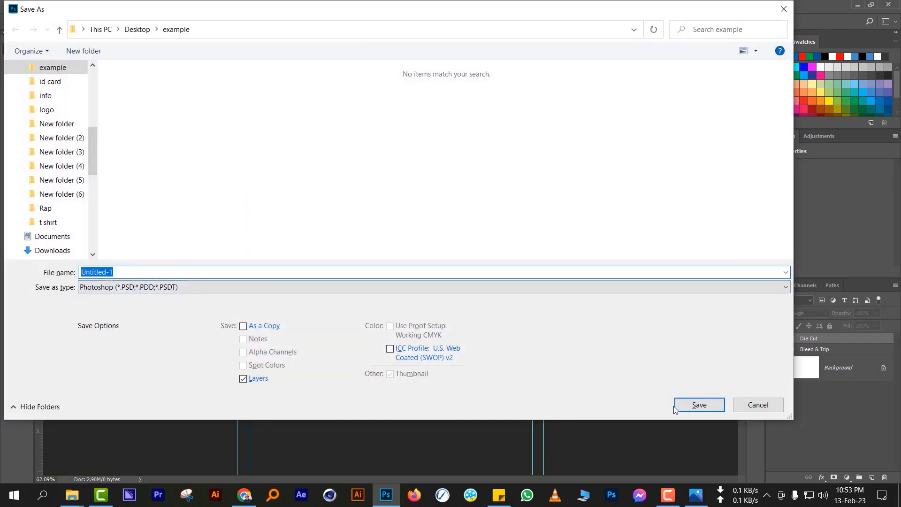
click(747, 405)
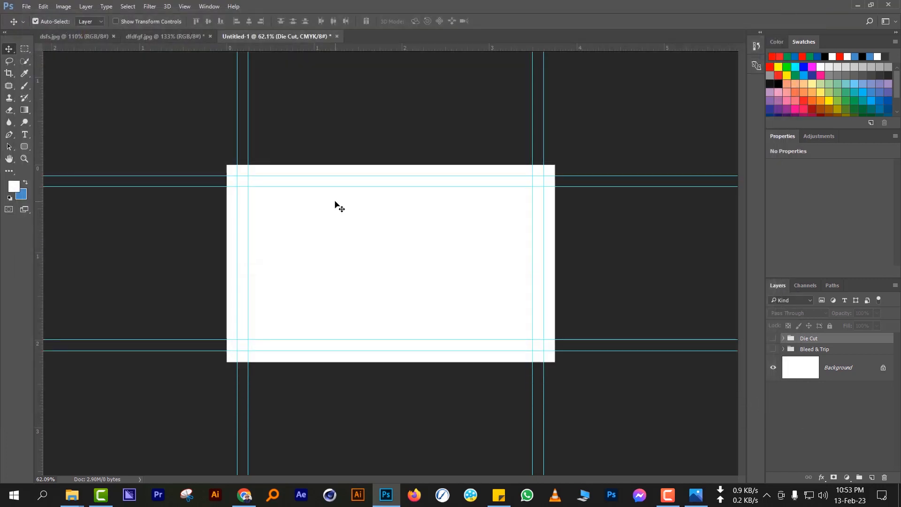